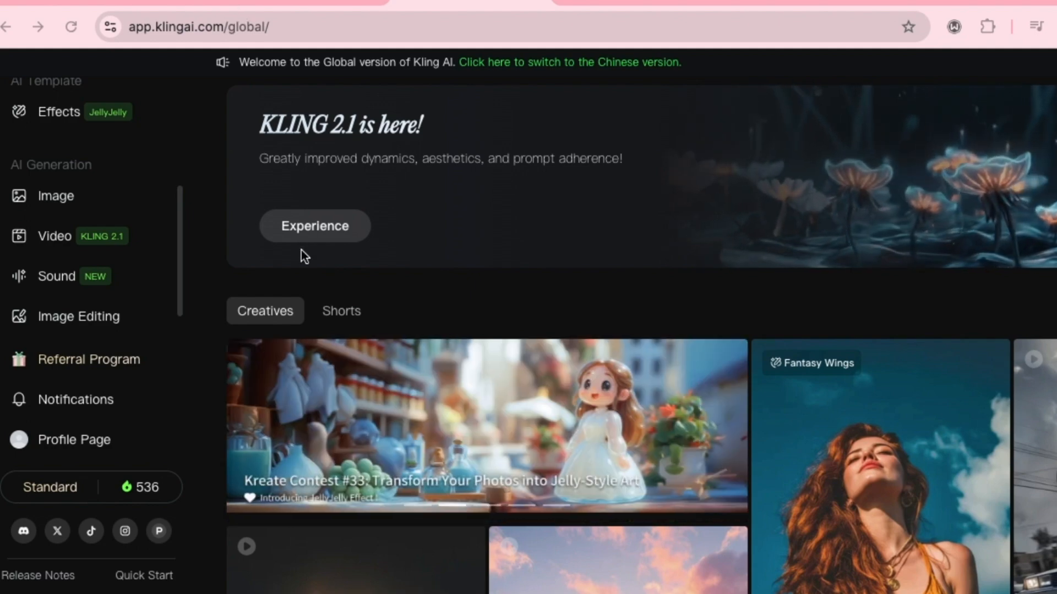
- Open the Multi-Elements Swap mode of video generation and load the first uploaded jungle chase video from the history
{"action": "left_click", "coordinate": [304, 237]}
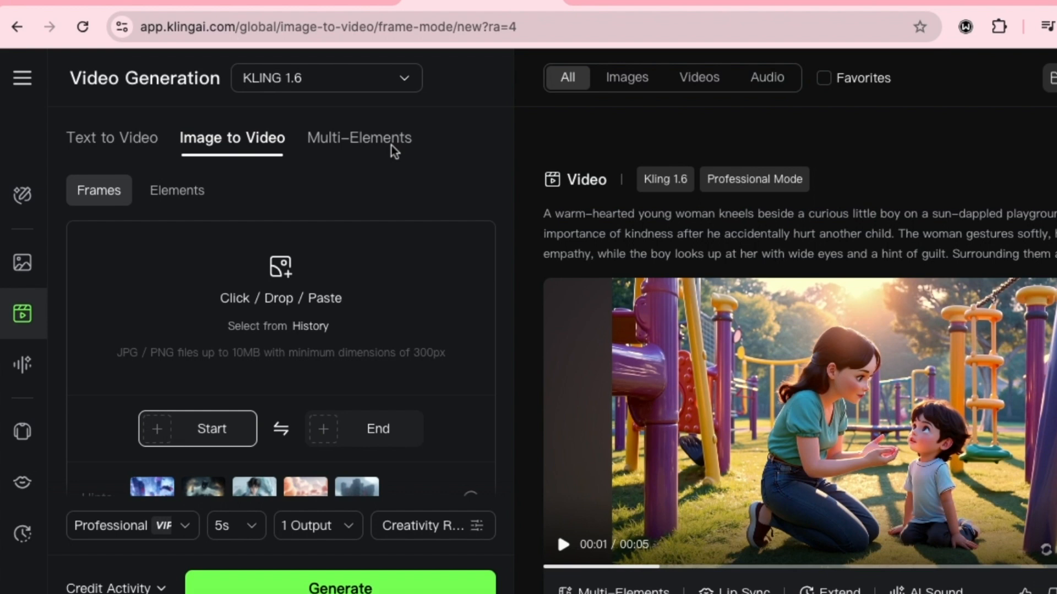
{"action": "left_click", "coordinate": [374, 140]}
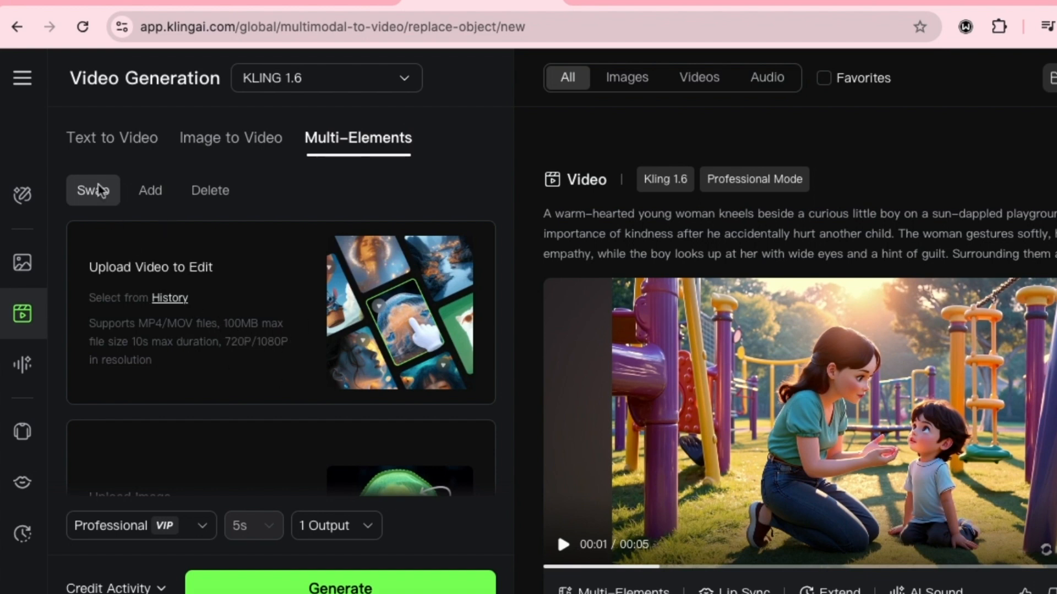
{"action": "left_click", "coordinate": [156, 301]}
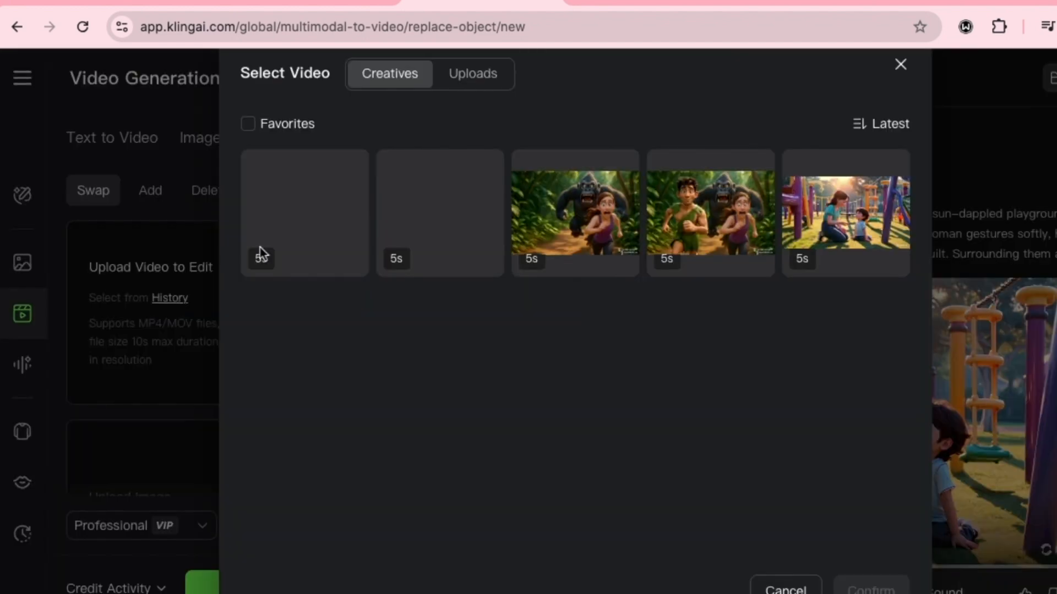
{"action": "left_click", "coordinate": [468, 73]}
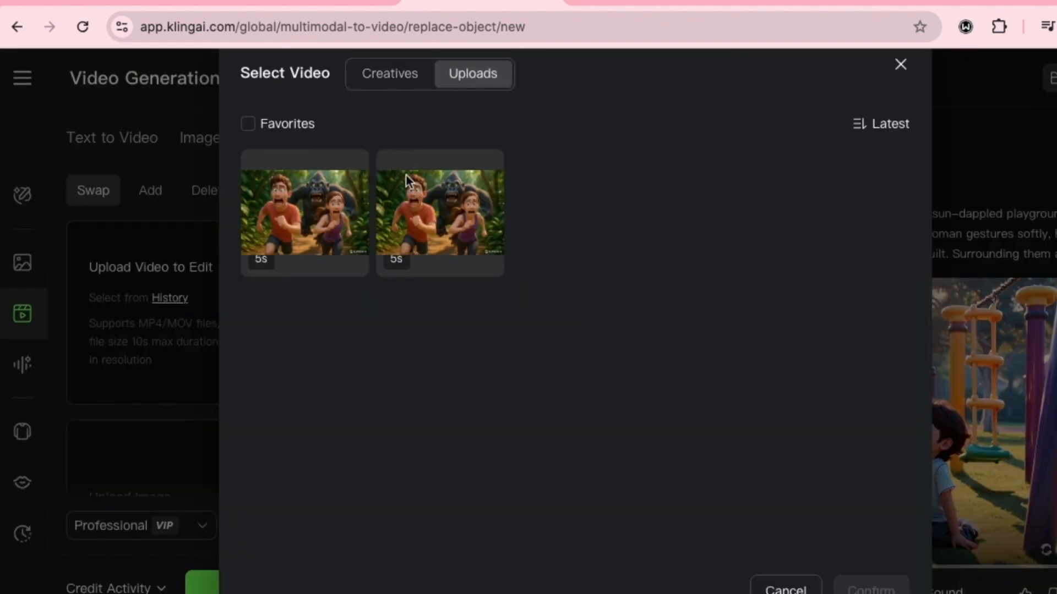
{"action": "left_click", "coordinate": [333, 212]}
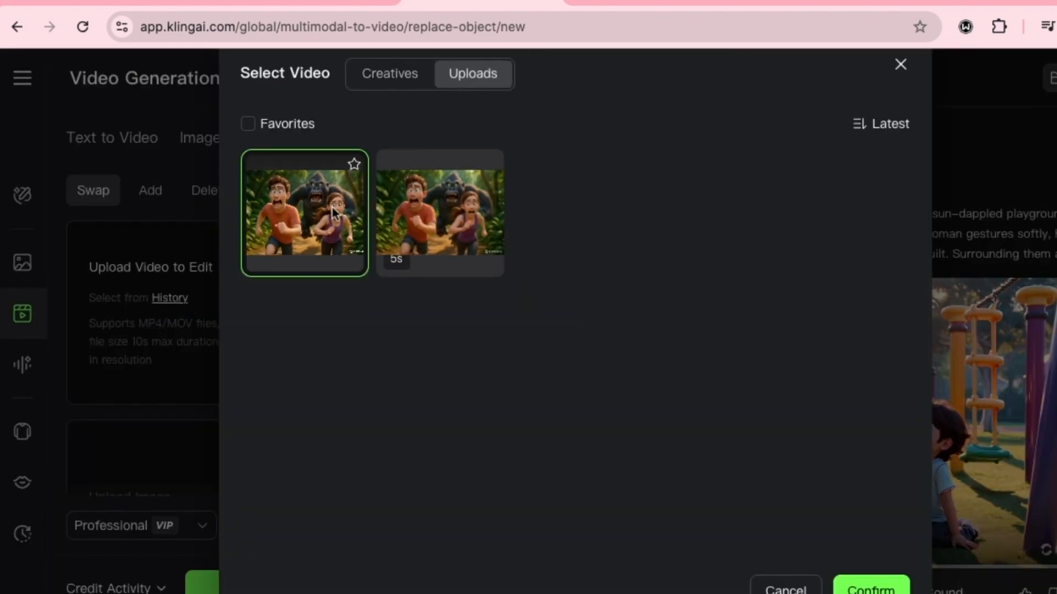
{"action": "left_click", "coordinate": [863, 587]}
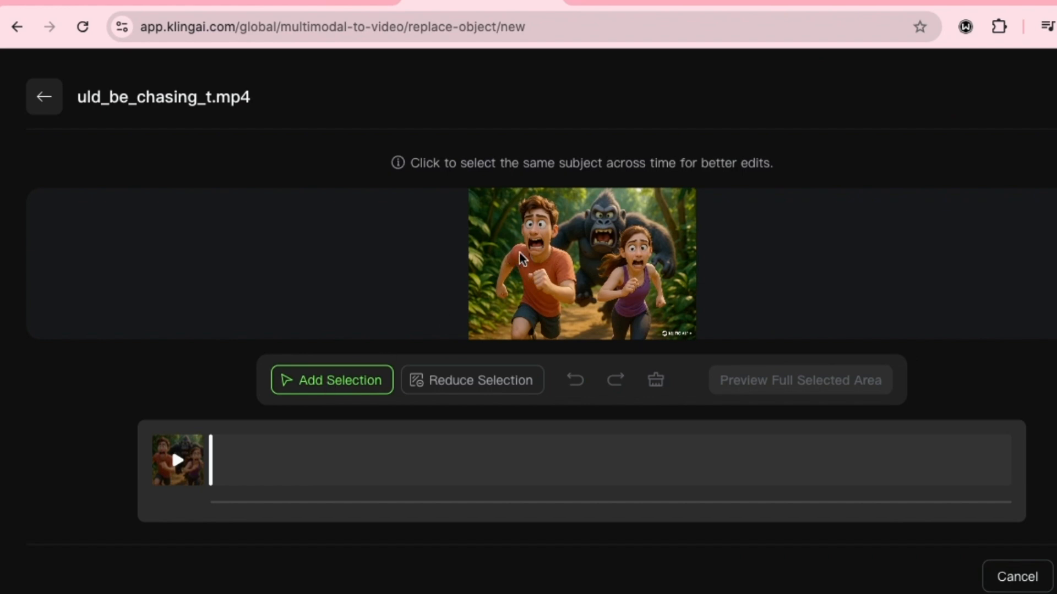
- Select the running boy's whole body, including shirt and head, as the subject to swap and preview the full selected area
{"action": "left_click", "coordinate": [541, 233]}
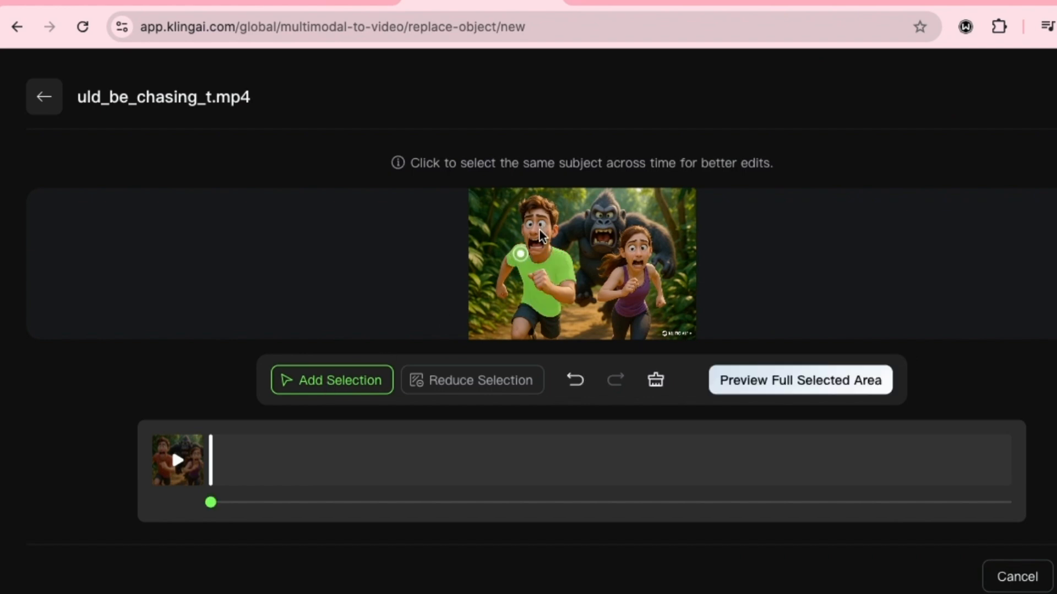
{"action": "left_click", "coordinate": [537, 209]}
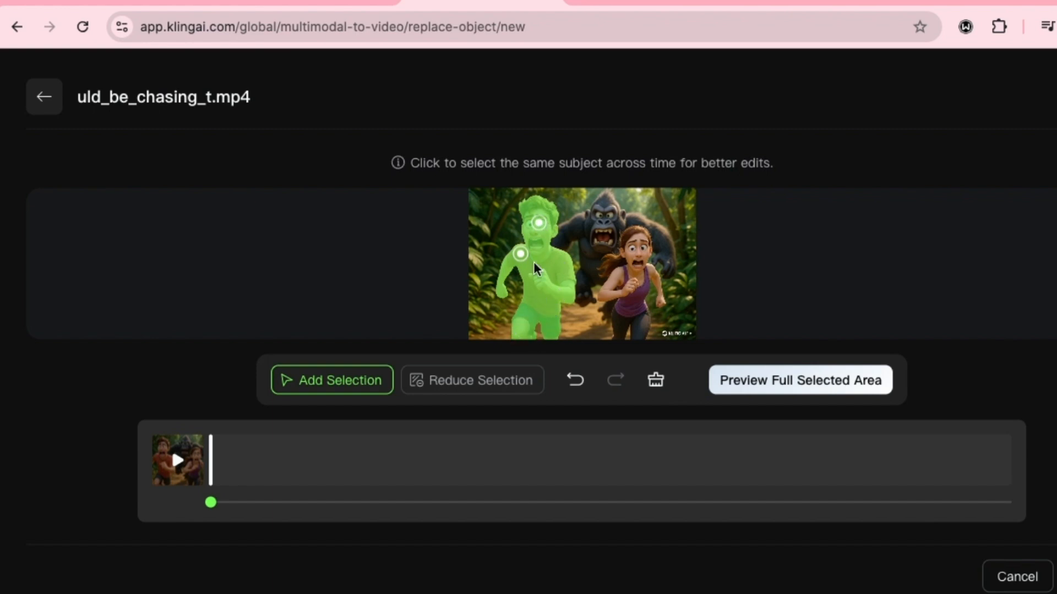
{"action": "left_click", "coordinate": [796, 389]}
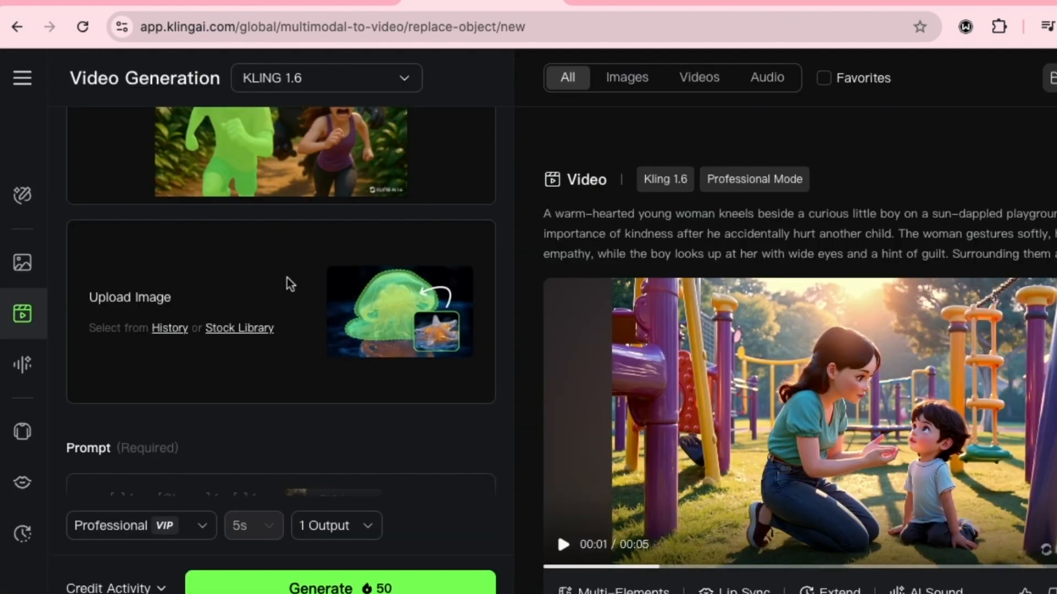
- Choose the uploaded image of the boy in the green leaf outfit from the history as the replacement
{"action": "mouse_move", "coordinate": [252, 155]}
{"action": "scroll", "coordinate": [171, 304], "scroll_direction": "up", "scroll_amount": 1}
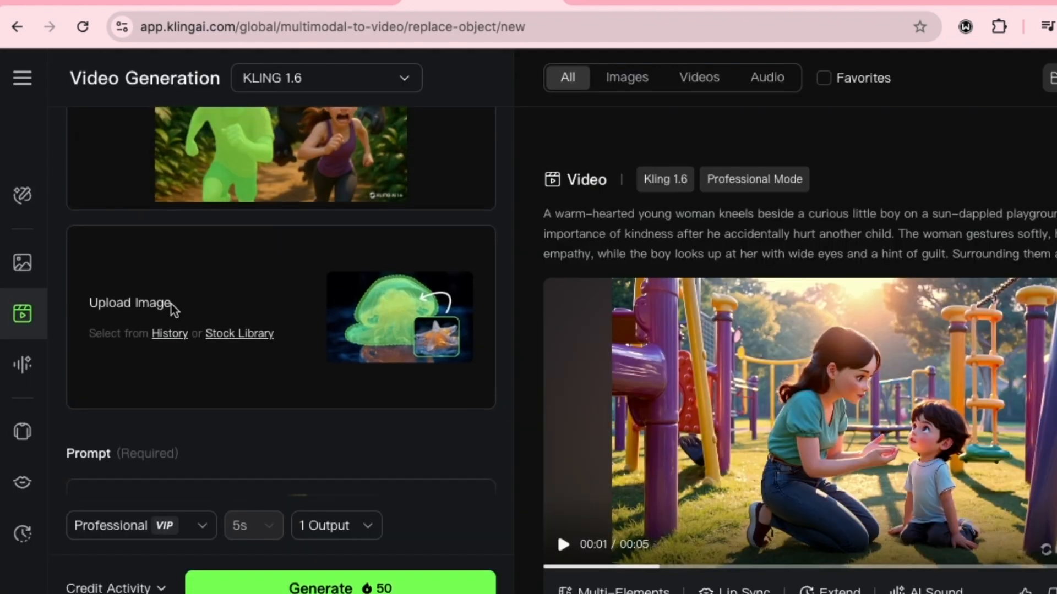
{"action": "left_click", "coordinate": [177, 339]}
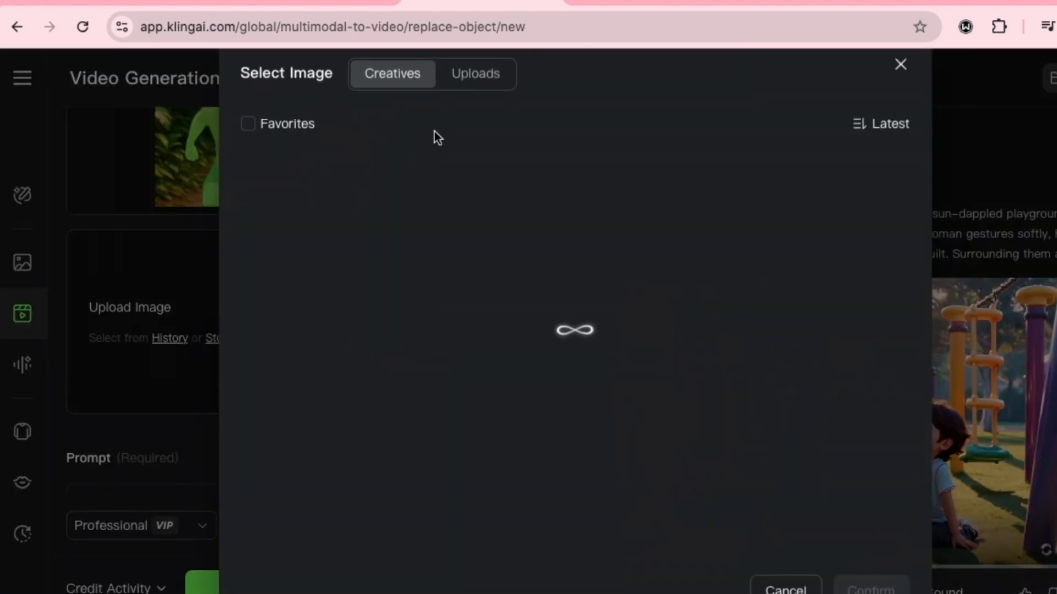
{"action": "left_click", "coordinate": [479, 80]}
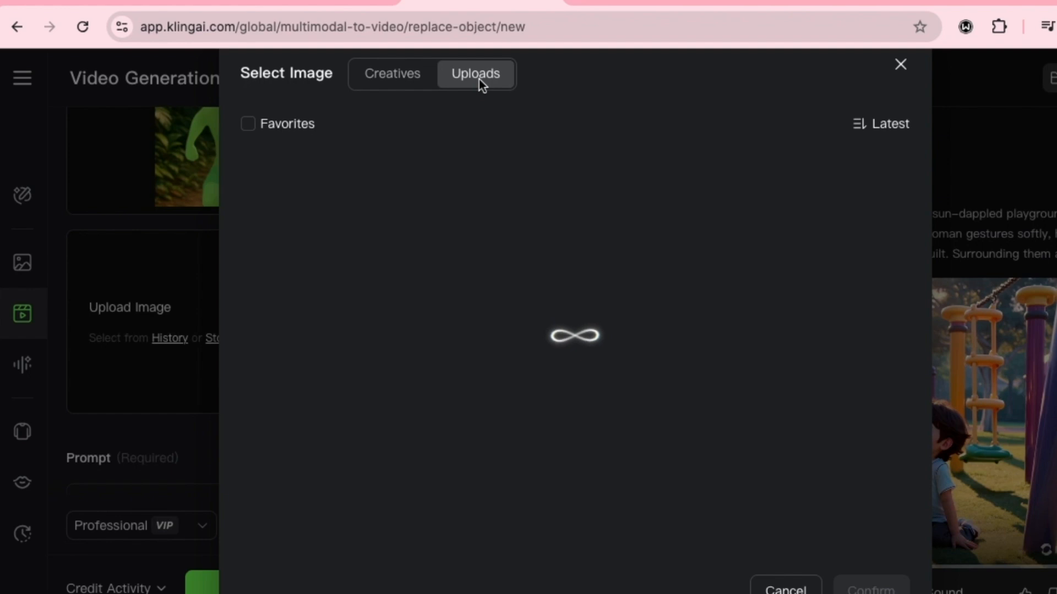
{"action": "left_click", "coordinate": [846, 213]}
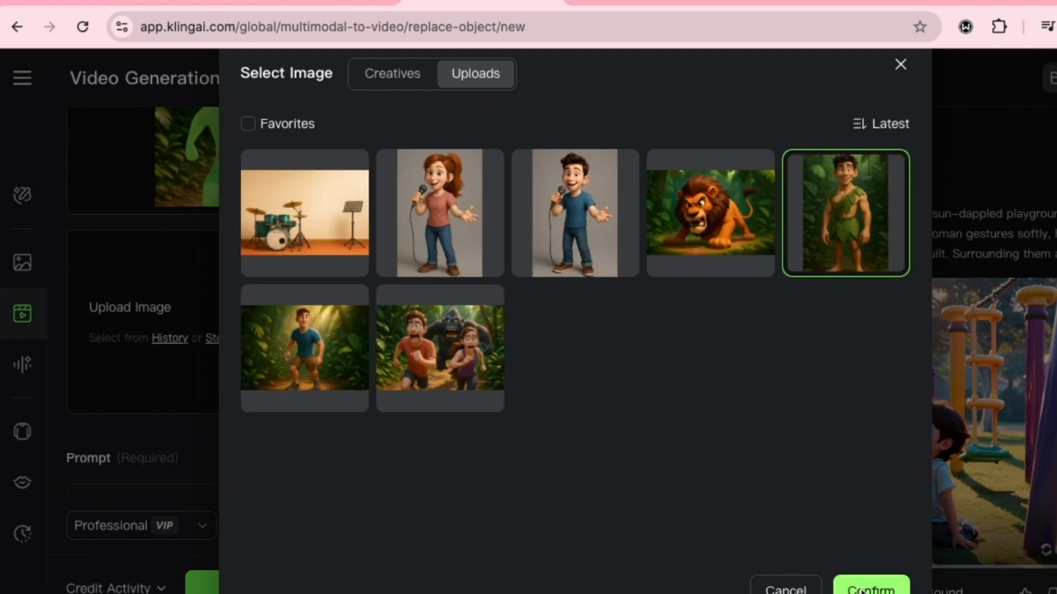
{"action": "left_click", "coordinate": [863, 589]}
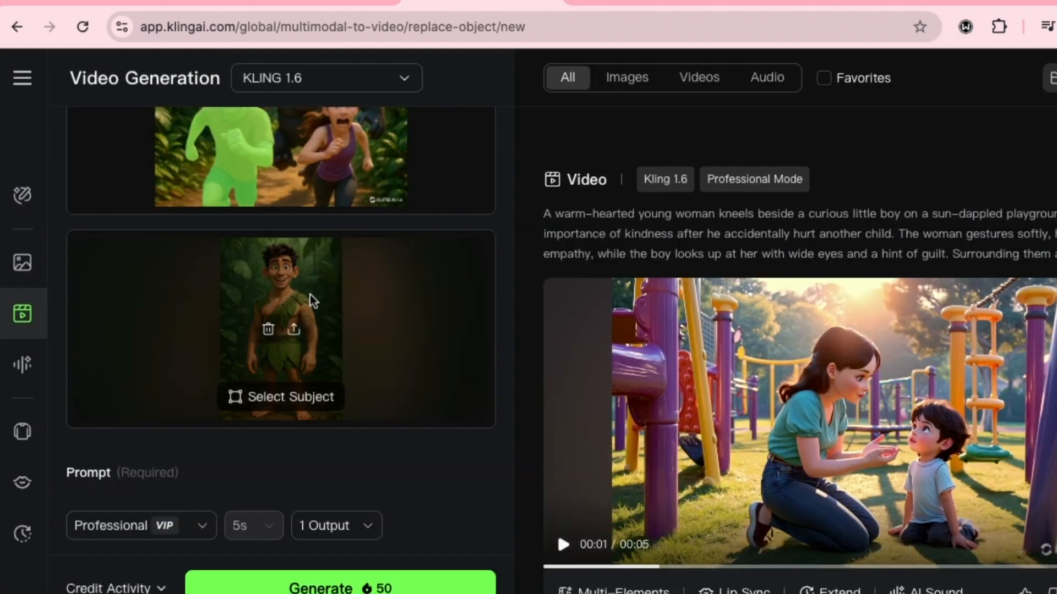
{"action": "scroll", "coordinate": [143, 353], "scroll_direction": "down", "scroll_amount": 3}
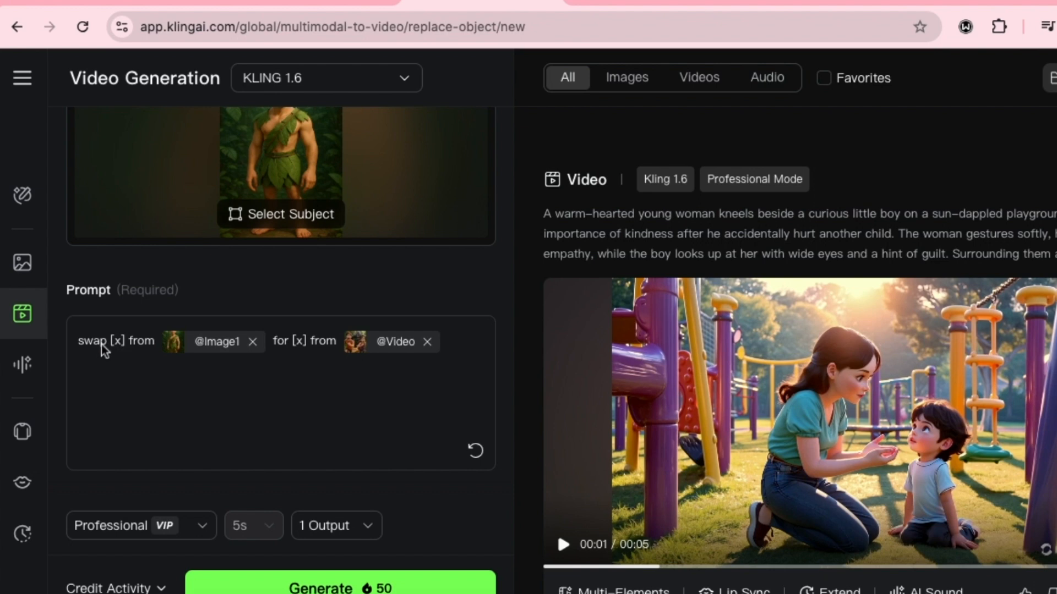
{"action": "left_click", "coordinate": [170, 346]}
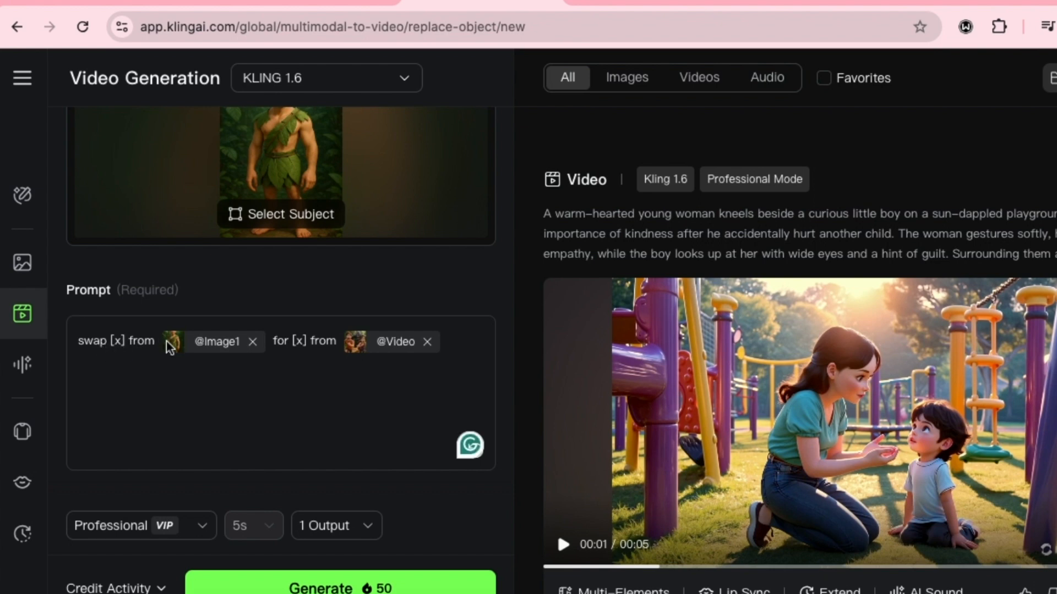
{"action": "key", "text": "BackSpace"}
{"action": "type", "text": "boy"}
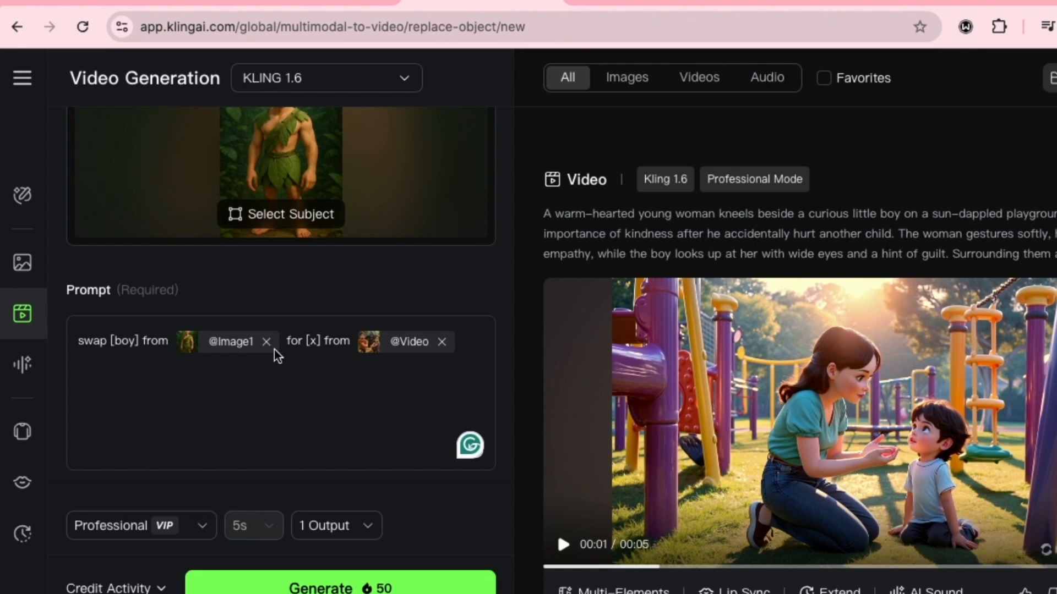
{"action": "mouse_move", "coordinate": [273, 223]}
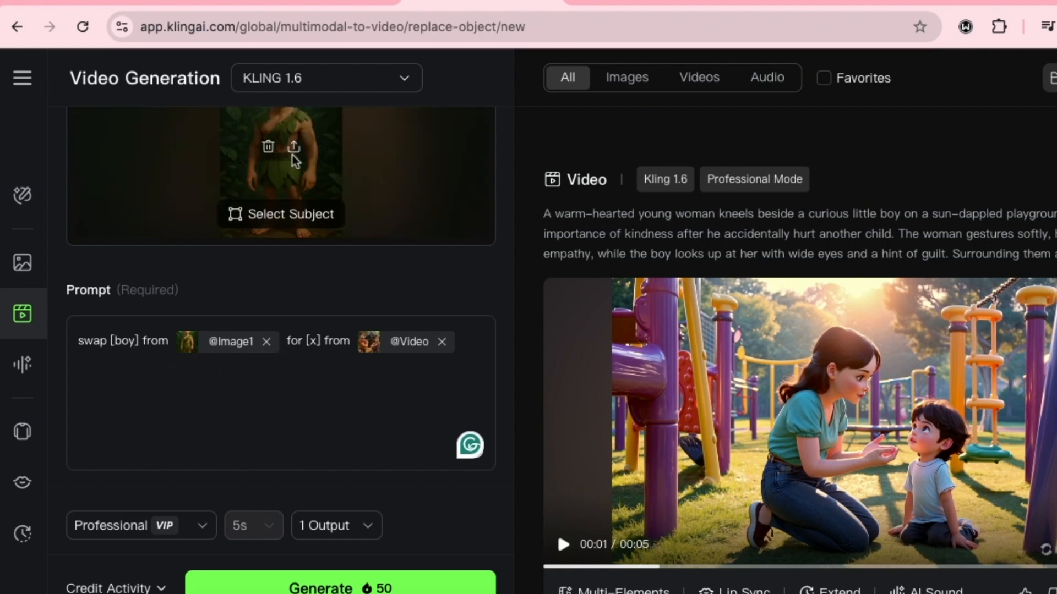
{"action": "scroll", "coordinate": [295, 161], "scroll_direction": "up", "scroll_amount": 2}
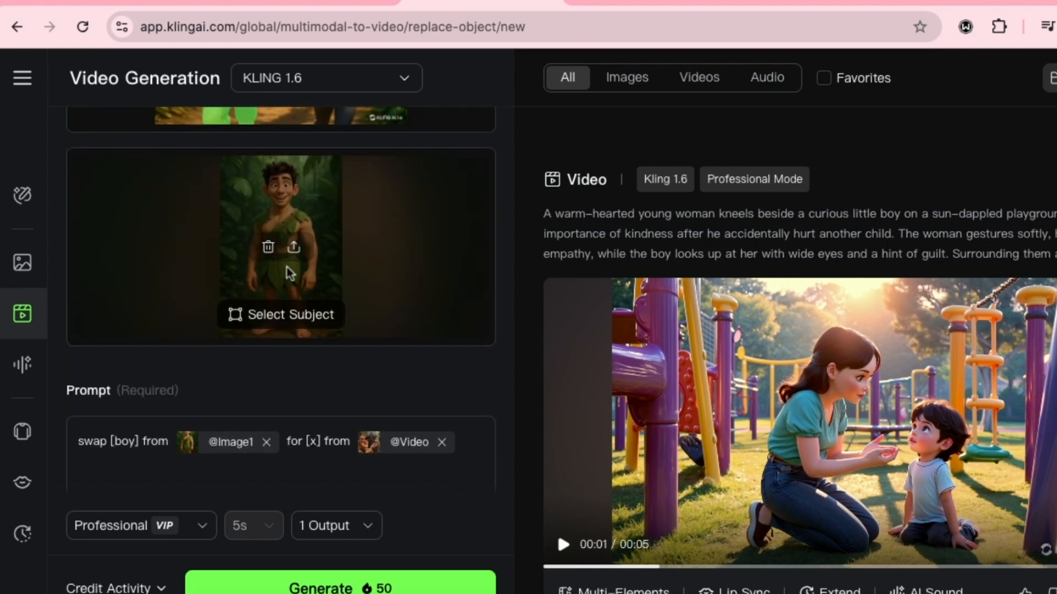
{"action": "scroll", "coordinate": [290, 273], "scroll_direction": "down", "scroll_amount": 2}
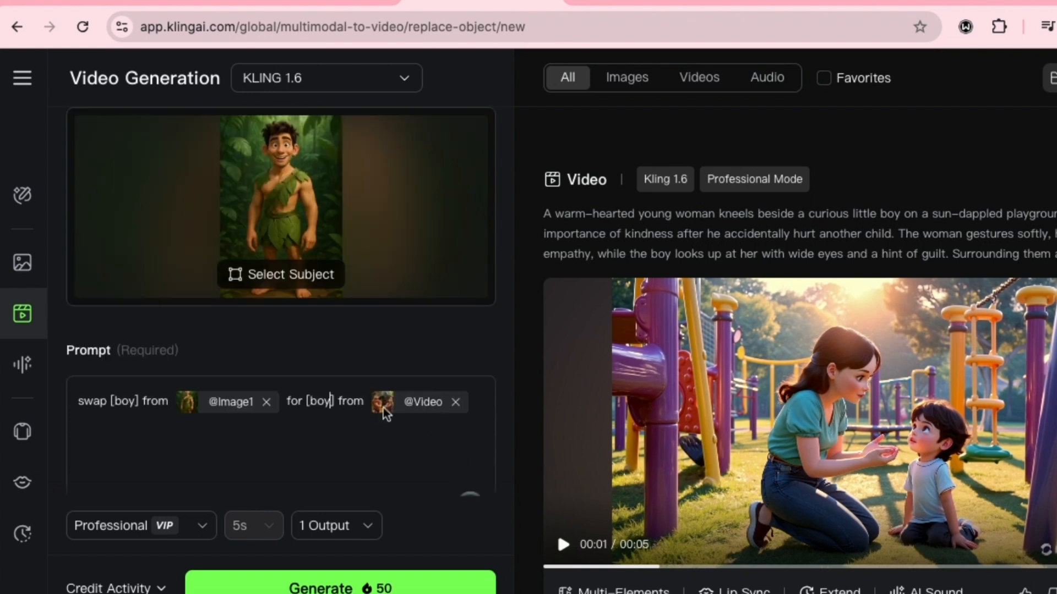
- Switch the sound effects off and on again, and generate the swapped video
{"action": "scroll", "coordinate": [431, 418], "scroll_direction": "down", "scroll_amount": 4}
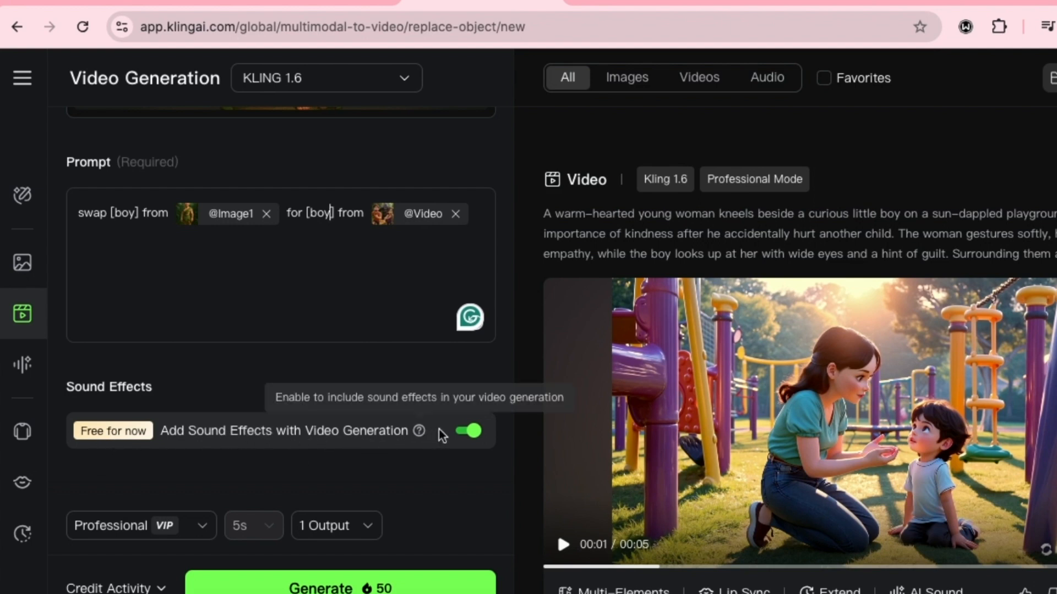
{"action": "left_click", "coordinate": [475, 433]}
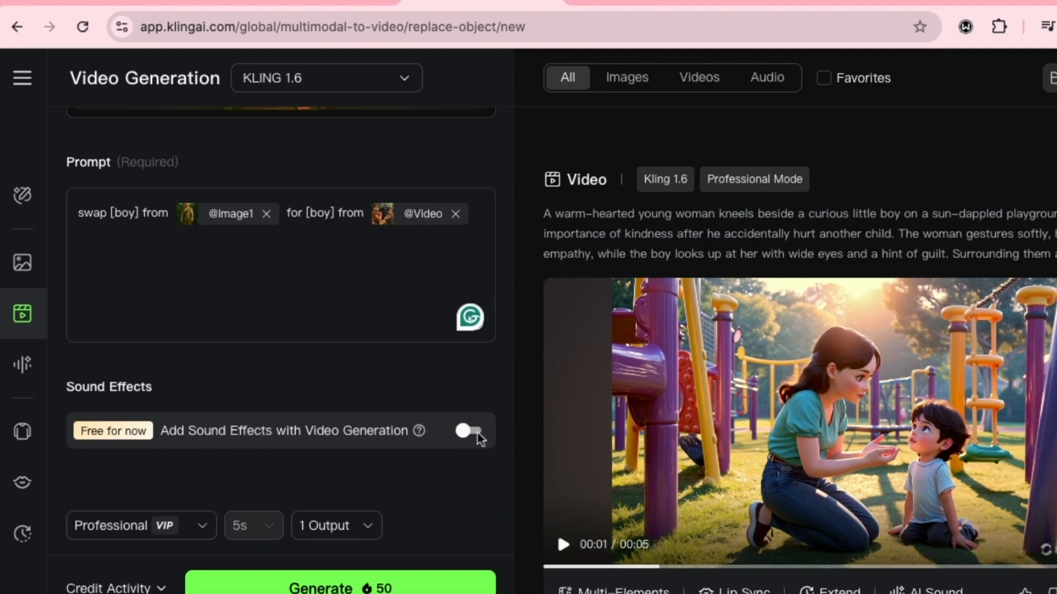
{"action": "left_click", "coordinate": [478, 434]}
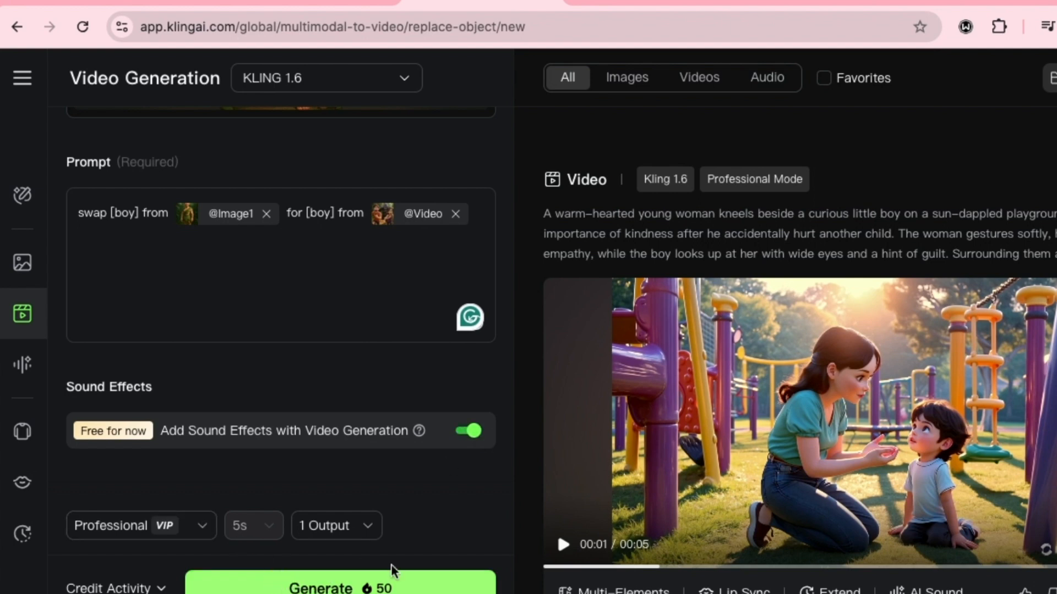
{"action": "left_click", "coordinate": [945, 410]}
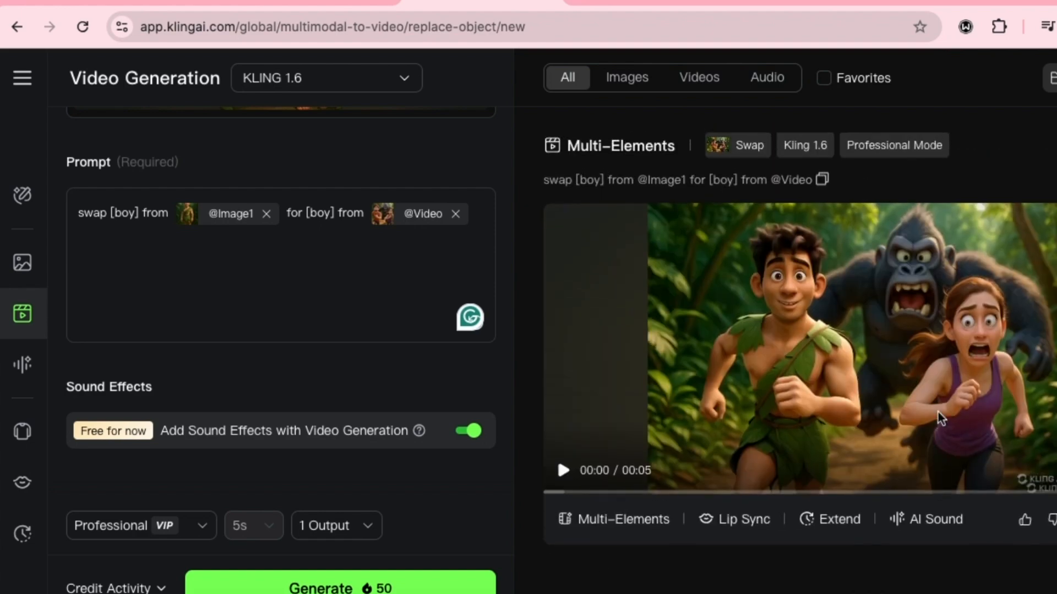
- Play the generated swap video and compare it with the original clip
{"action": "left_click", "coordinate": [602, 474]}
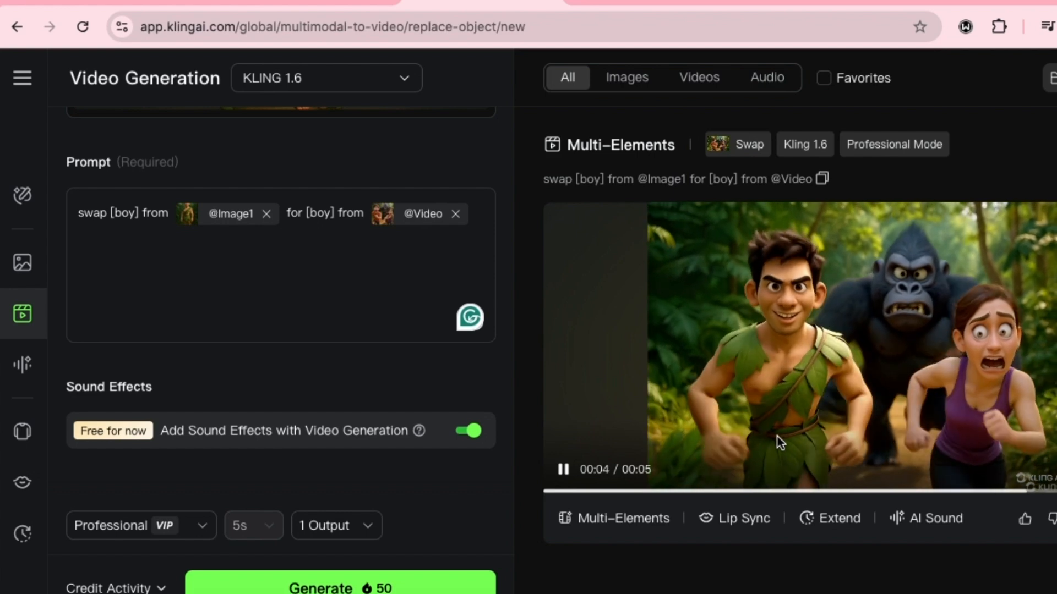
{"action": "scroll", "coordinate": [300, 275], "scroll_direction": "up", "scroll_amount": 6}
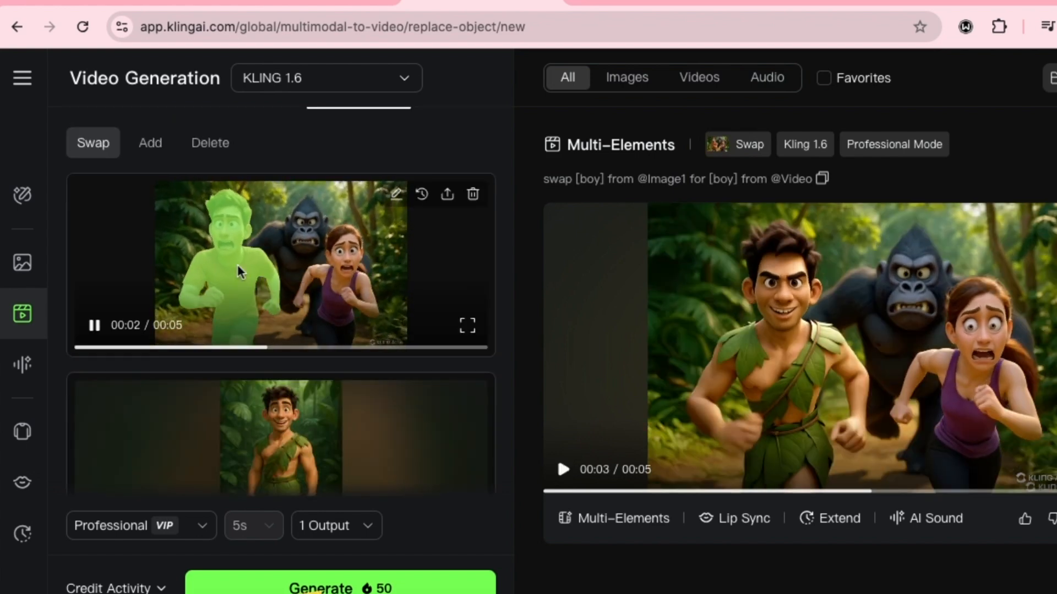
{"action": "left_click", "coordinate": [562, 467]}
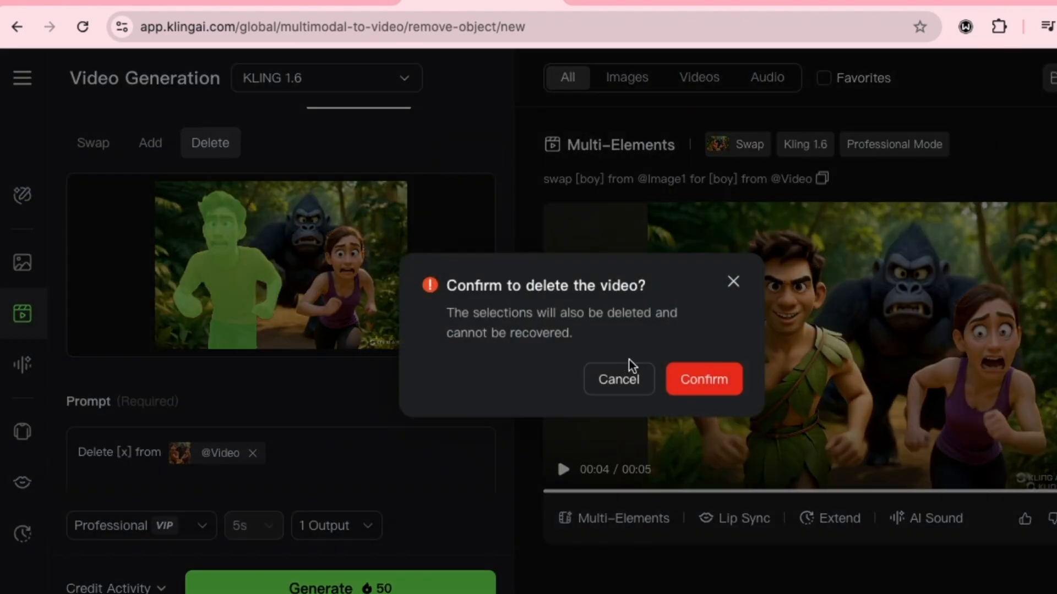
- In the Multi-Elements Delete mode, remove the loaded video together with its selection
{"action": "left_click", "coordinate": [707, 378]}
{"action": "scroll", "coordinate": [383, 424], "scroll_direction": "down", "scroll_amount": 3}
{"action": "scroll", "coordinate": [363, 429], "scroll_direction": "down", "scroll_amount": 2}
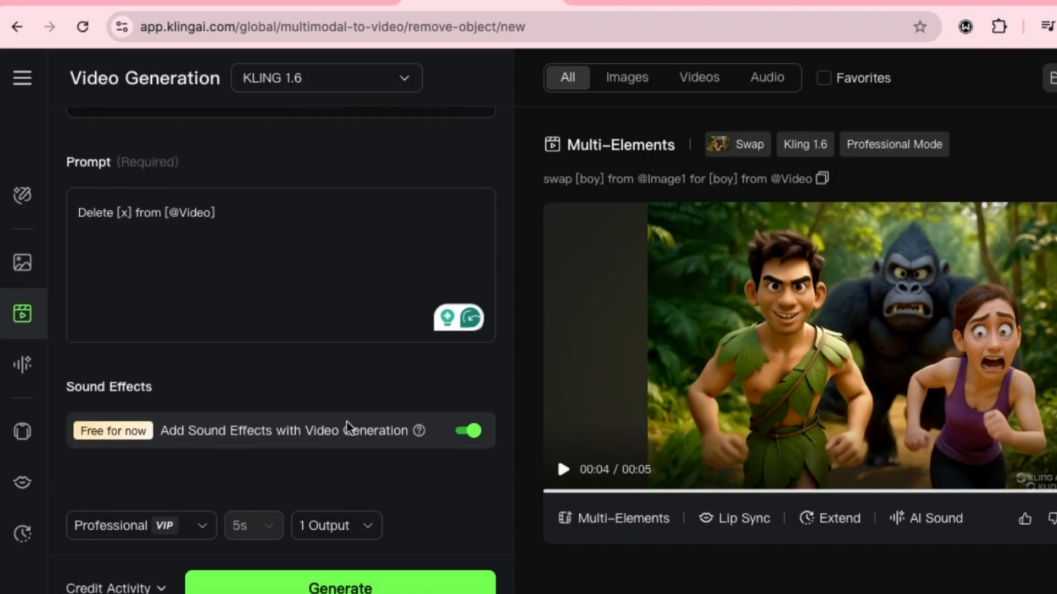
{"action": "scroll", "coordinate": [341, 330], "scroll_direction": "up", "scroll_amount": 5}
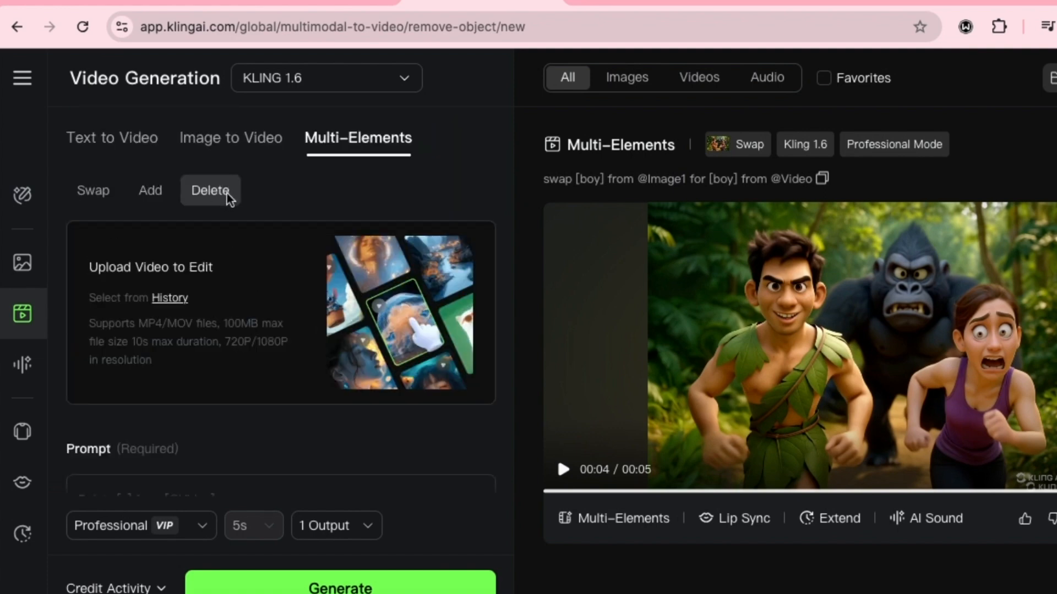
- Load the first uploaded jungle chase video for deletion editing and select the running boy's hair and body as the subject
{"action": "left_click", "coordinate": [168, 298]}
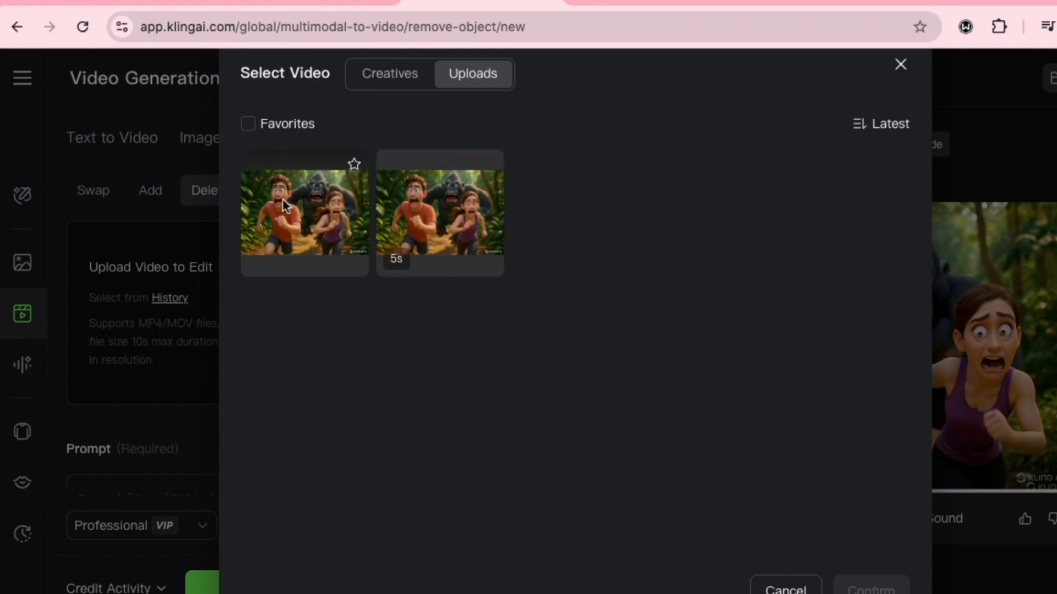
{"action": "left_click", "coordinate": [348, 223]}
{"action": "left_click", "coordinate": [872, 587]}
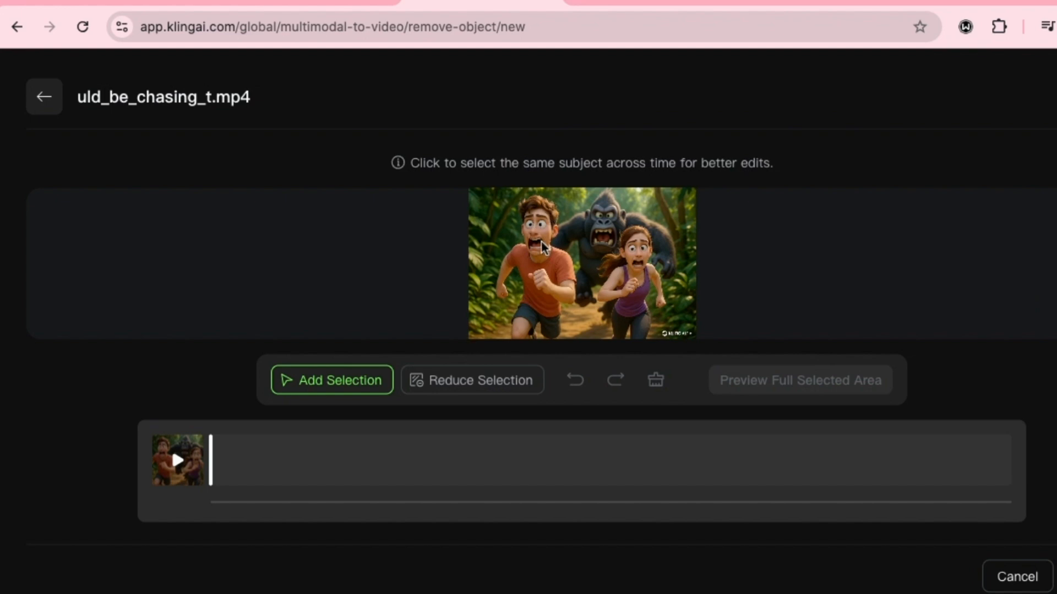
{"action": "left_click", "coordinate": [550, 213]}
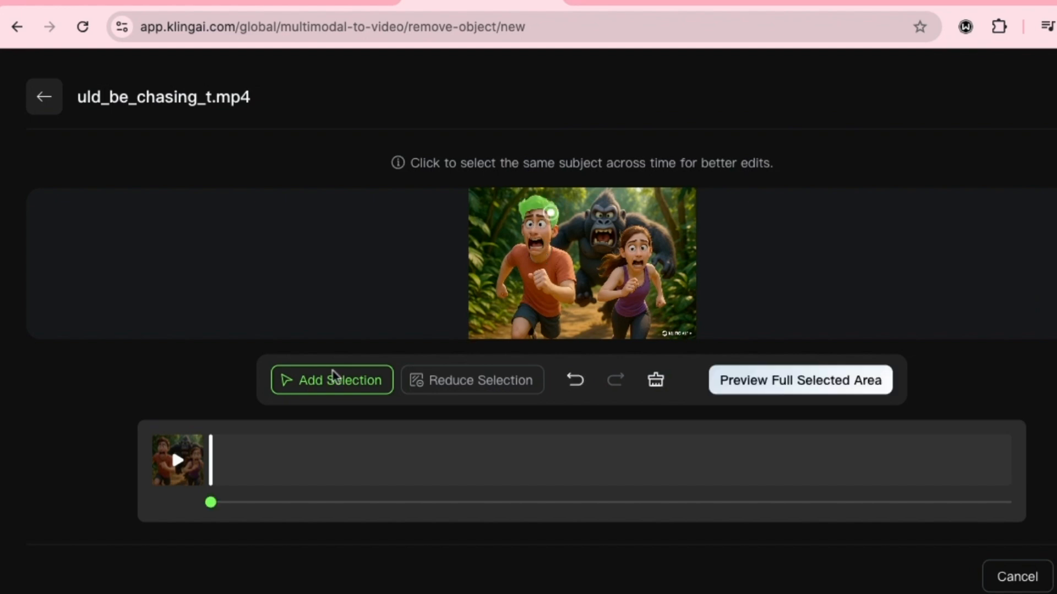
{"action": "left_click", "coordinate": [541, 282]}
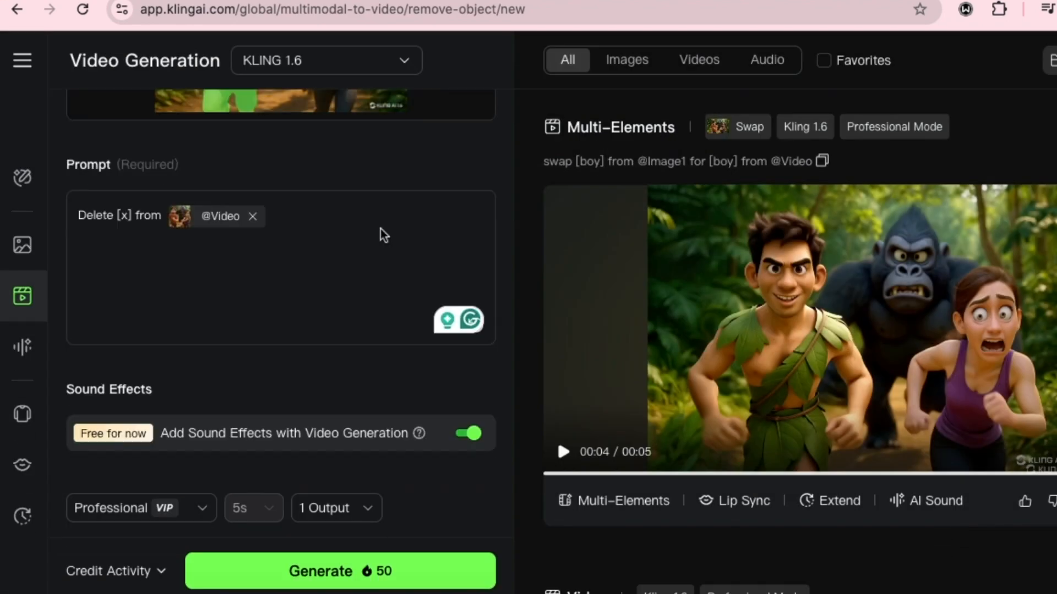
- Complete the deletion prompt with "boy" as the subject removed from the video
{"action": "scroll", "coordinate": [380, 229], "scroll_direction": "up", "scroll_amount": 4}
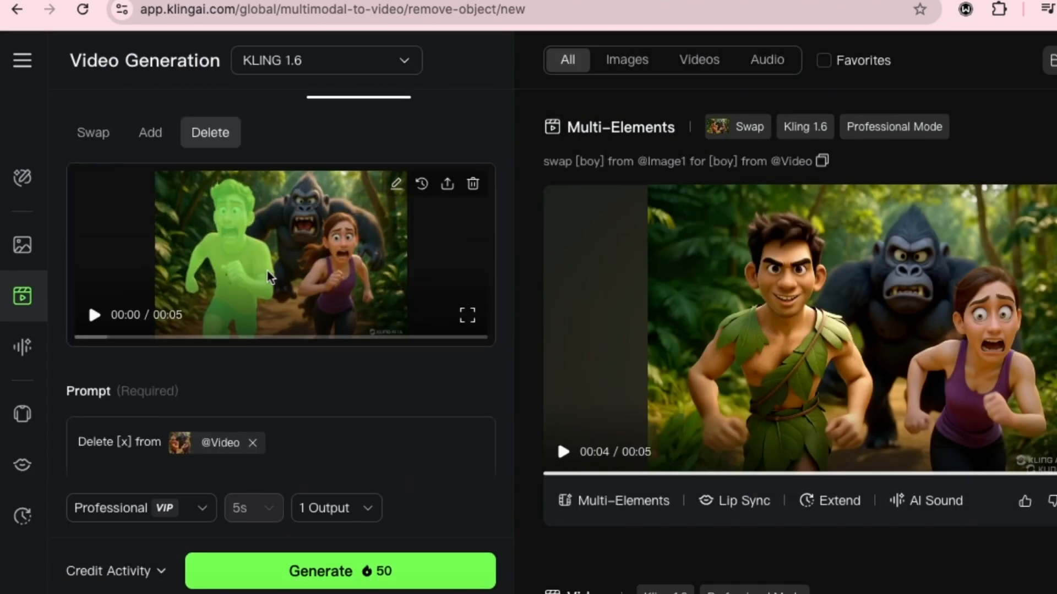
{"action": "left_click", "coordinate": [128, 342]}
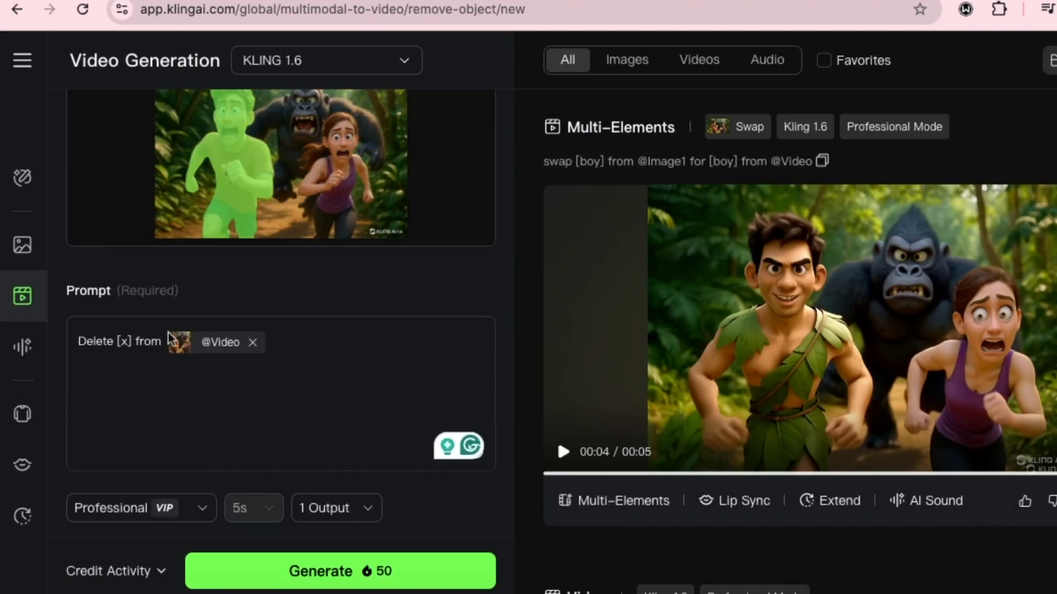
{"action": "key", "text": "BackSpace"}
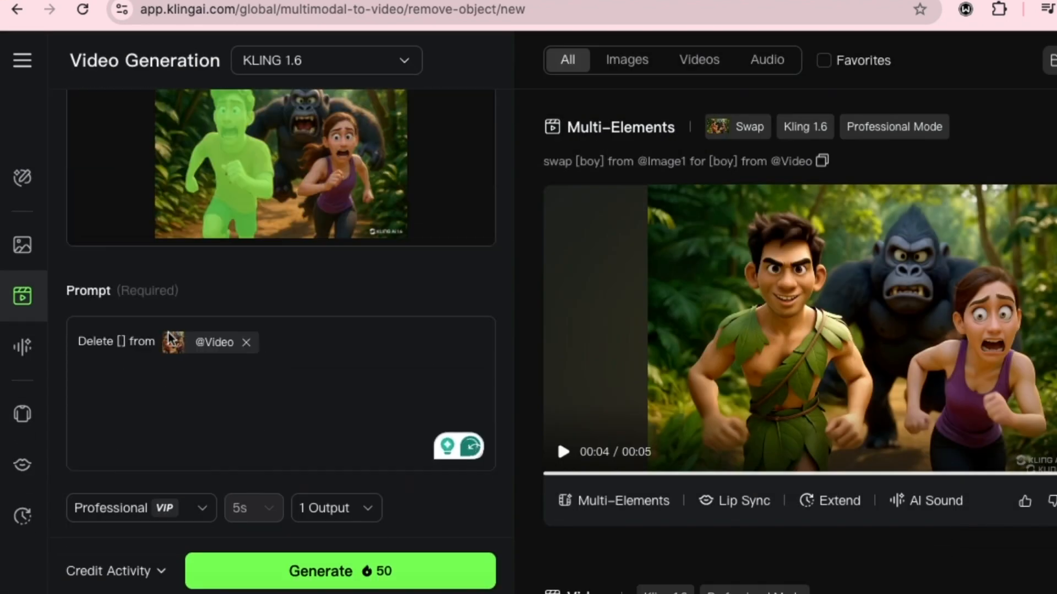
{"action": "type", "text": "boy"}
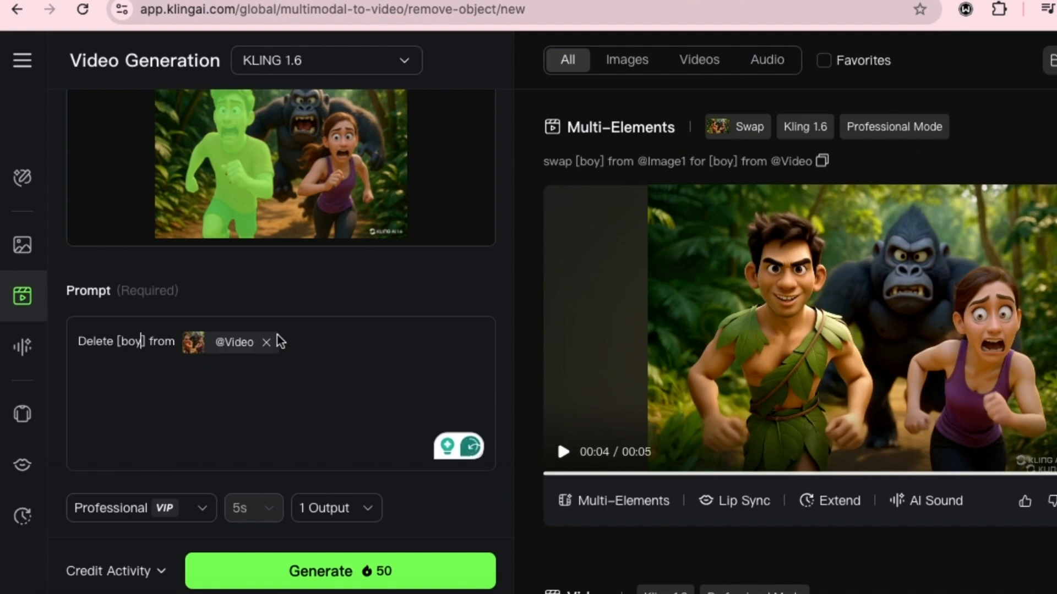
- Play the generated deletion video and examine the scene where the boy was removed
{"action": "scroll", "coordinate": [903, 273], "scroll_direction": "up", "scroll_amount": 3}
{"action": "scroll", "coordinate": [903, 273], "scroll_direction": "up", "scroll_amount": 6}
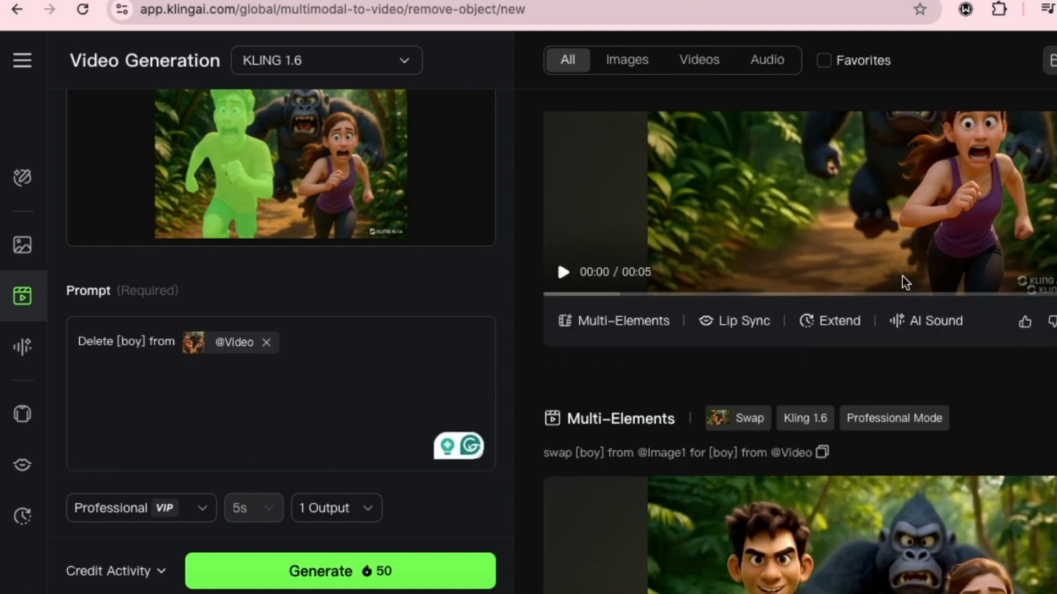
{"action": "scroll", "coordinate": [837, 299], "scroll_direction": "down", "scroll_amount": 1}
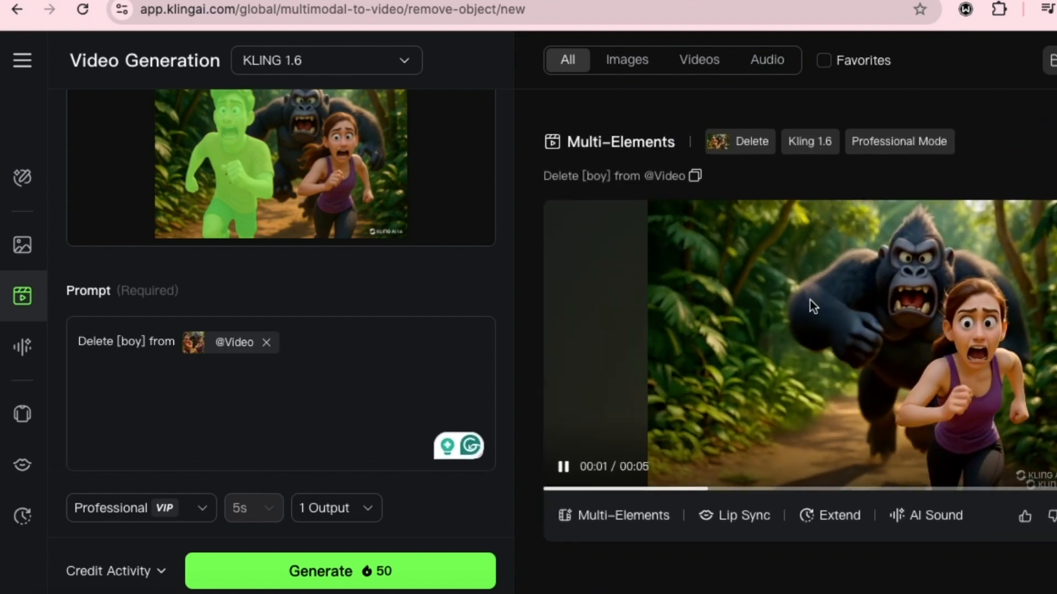
{"action": "scroll", "coordinate": [761, 333], "scroll_direction": "down", "scroll_amount": 1}
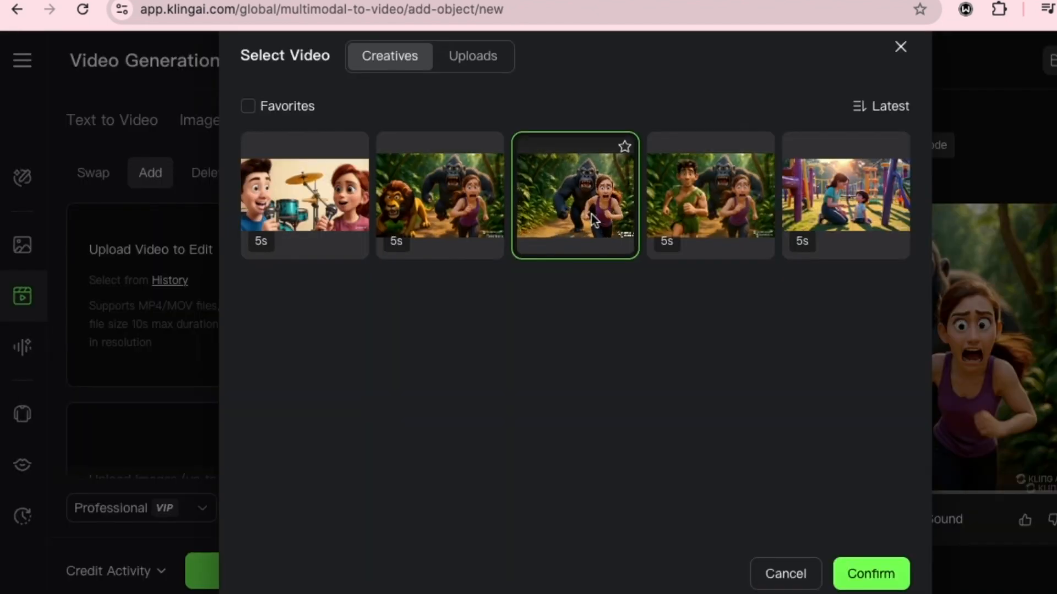
- In the Multi-Elements Add mode, load the generated video without the boy and add the uploaded lion picture as the image
{"action": "left_click", "coordinate": [870, 572]}
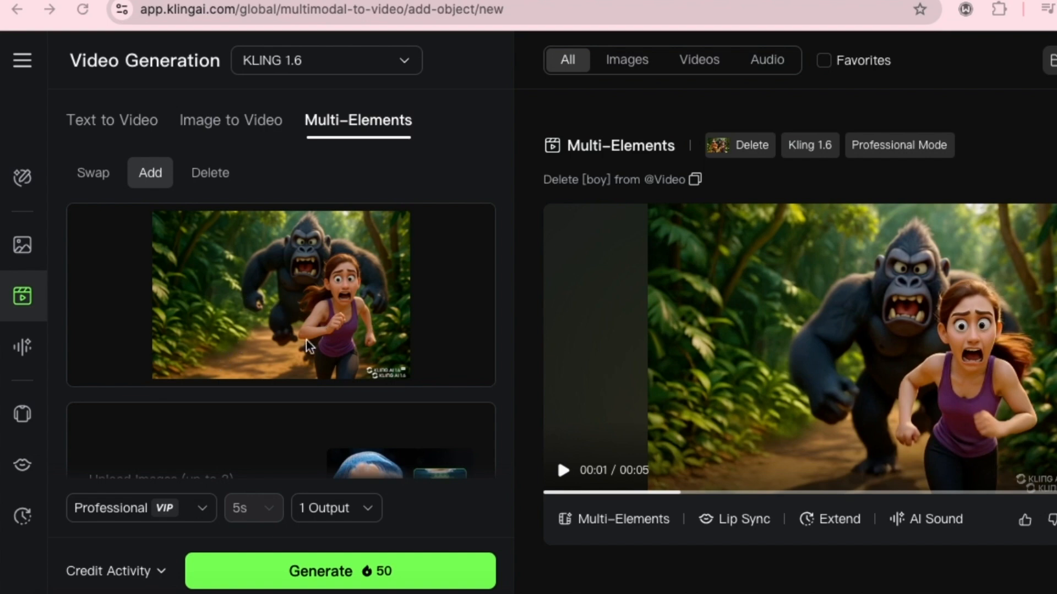
{"action": "scroll", "coordinate": [303, 344], "scroll_direction": "down", "scroll_amount": 2}
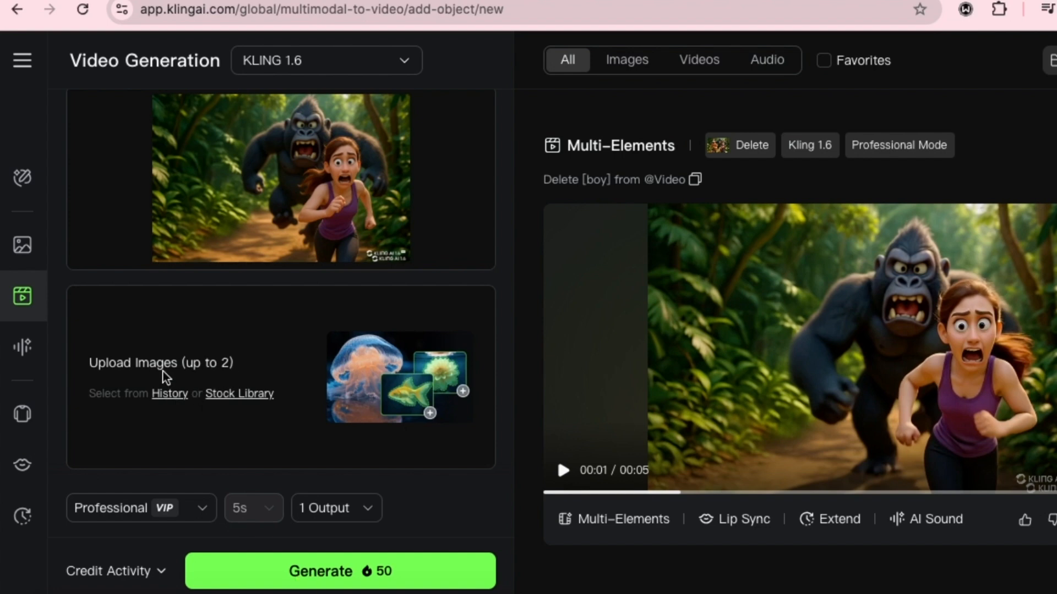
{"action": "left_click", "coordinate": [173, 394]}
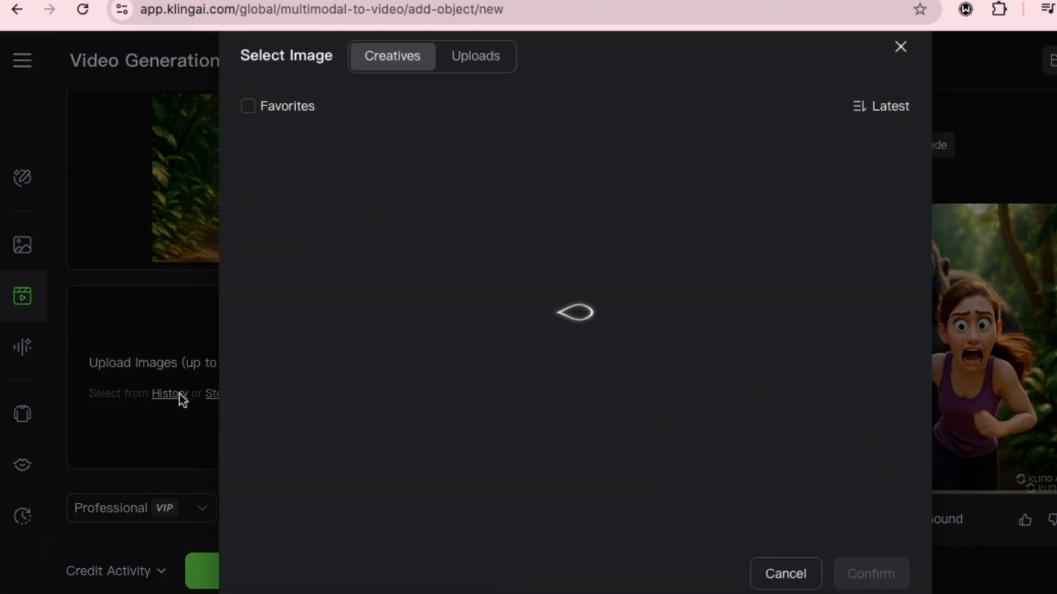
{"action": "left_click", "coordinate": [471, 66]}
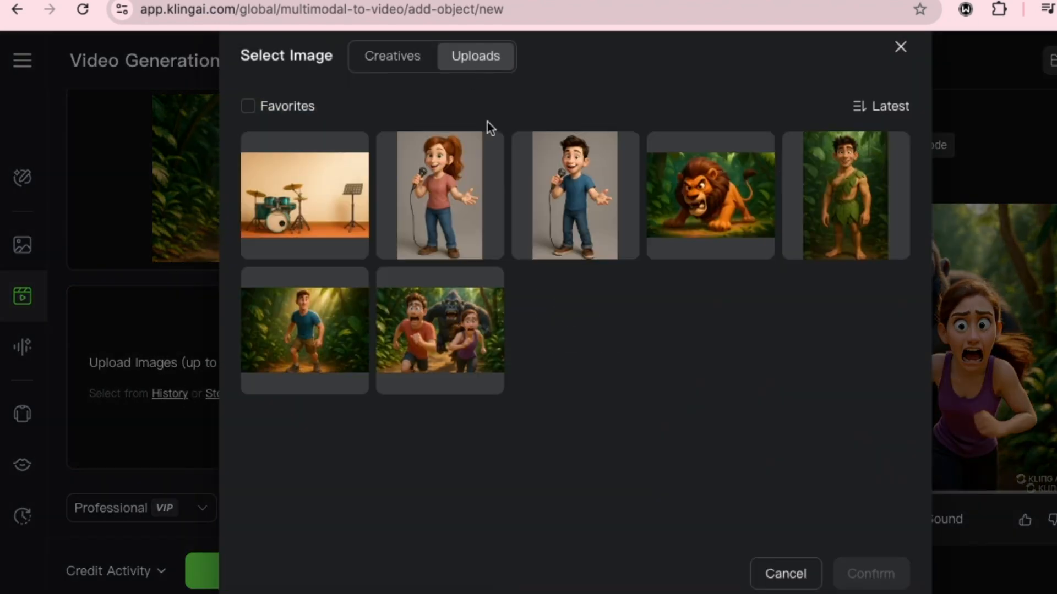
{"action": "left_click", "coordinate": [725, 184]}
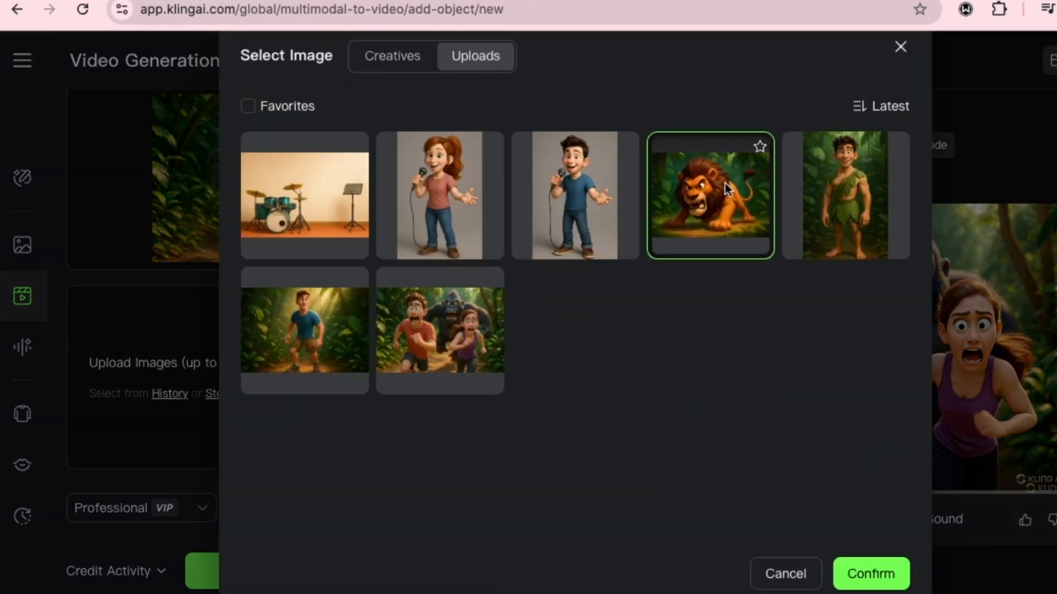
{"action": "left_click", "coordinate": [883, 573]}
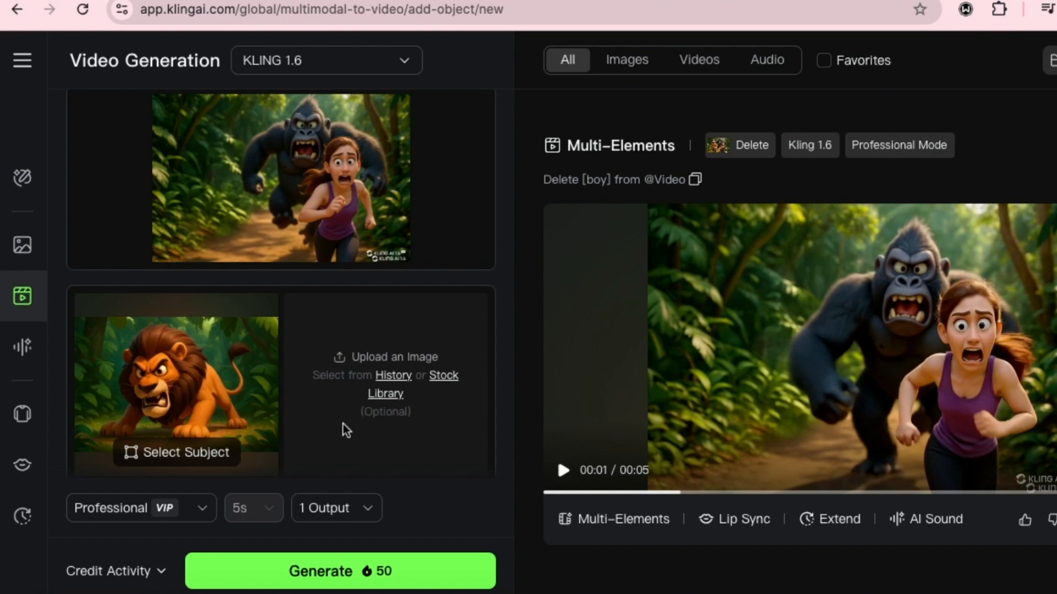
- Complete the Add prompt with "lion" as the element seamlessly added from the image to the video
{"action": "scroll", "coordinate": [355, 415], "scroll_direction": "down", "scroll_amount": 3}
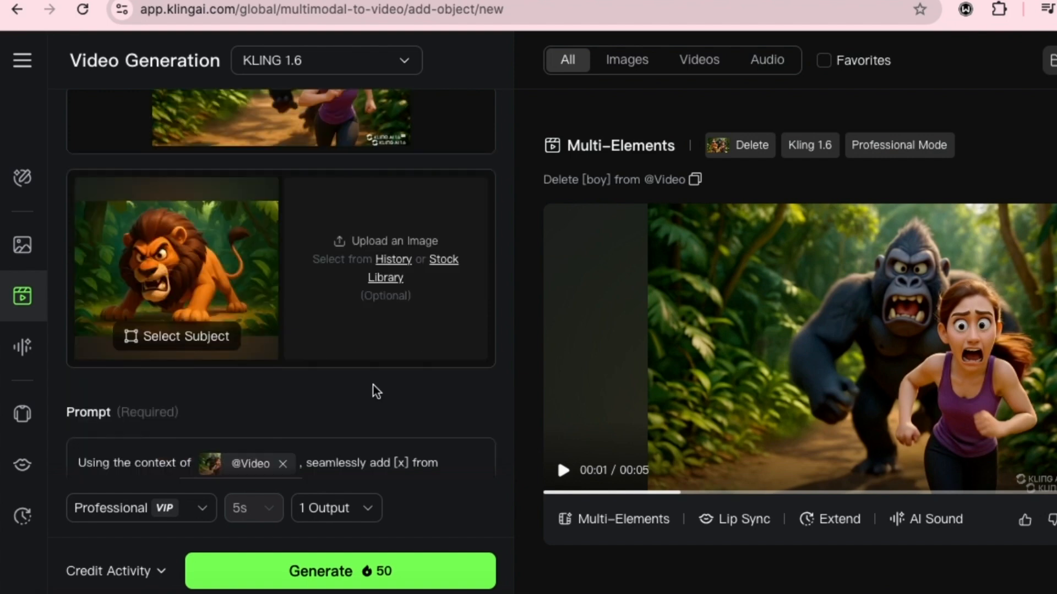
{"action": "scroll", "coordinate": [387, 385], "scroll_direction": "down", "scroll_amount": 2}
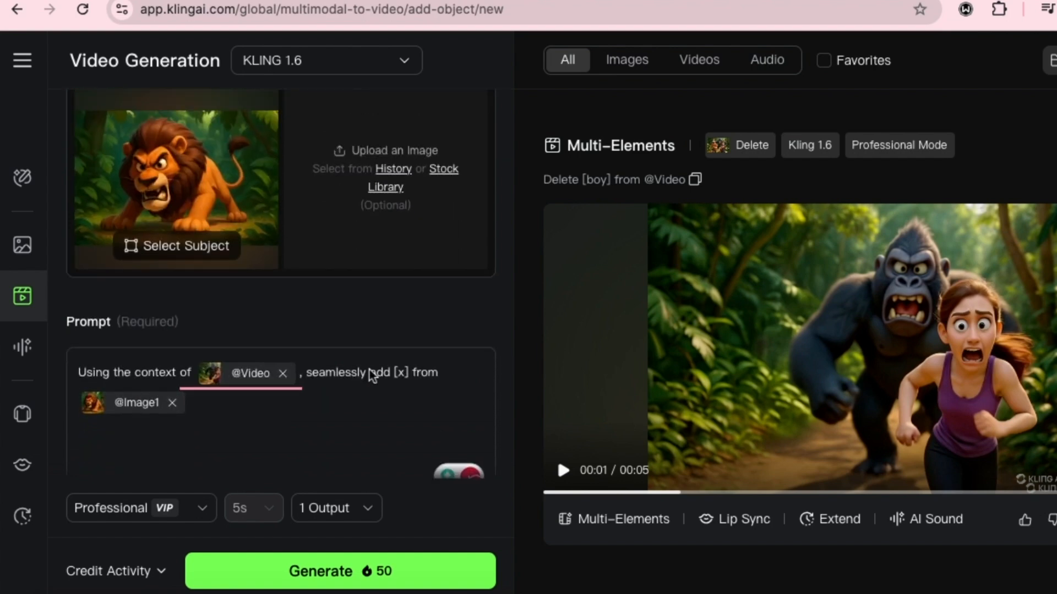
{"action": "scroll", "coordinate": [373, 376], "scroll_direction": "down", "scroll_amount": 1}
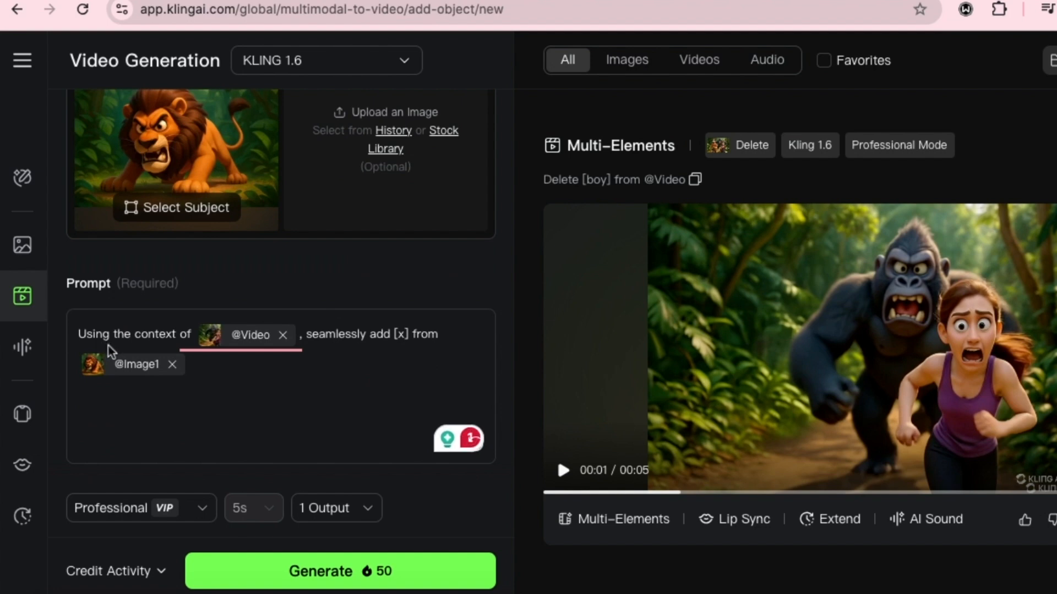
{"action": "mouse_move", "coordinate": [264, 350]}
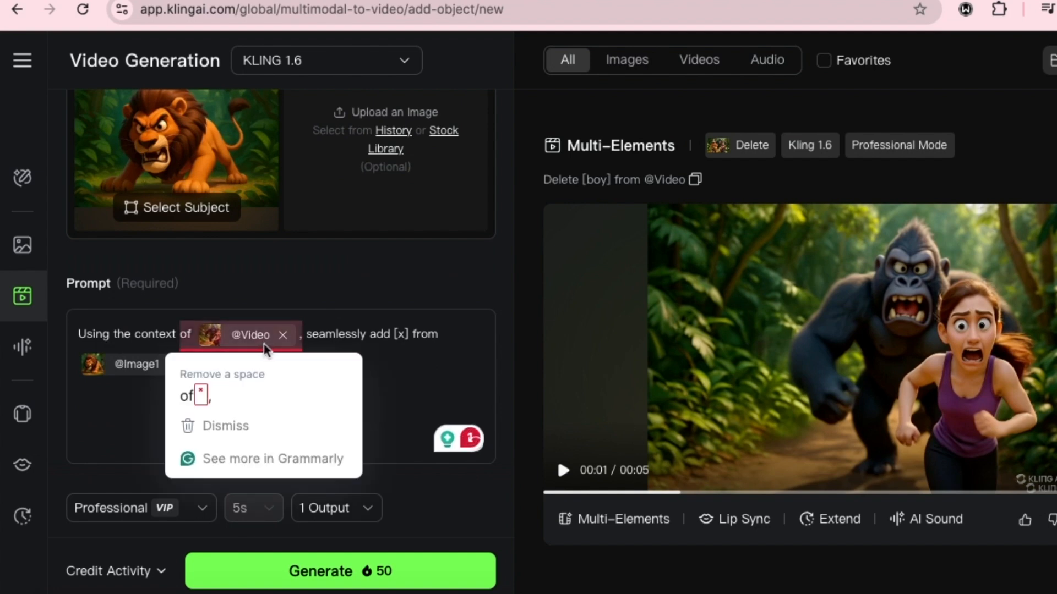
{"action": "left_click", "coordinate": [405, 333]}
{"action": "key", "text": "BackSpace"}
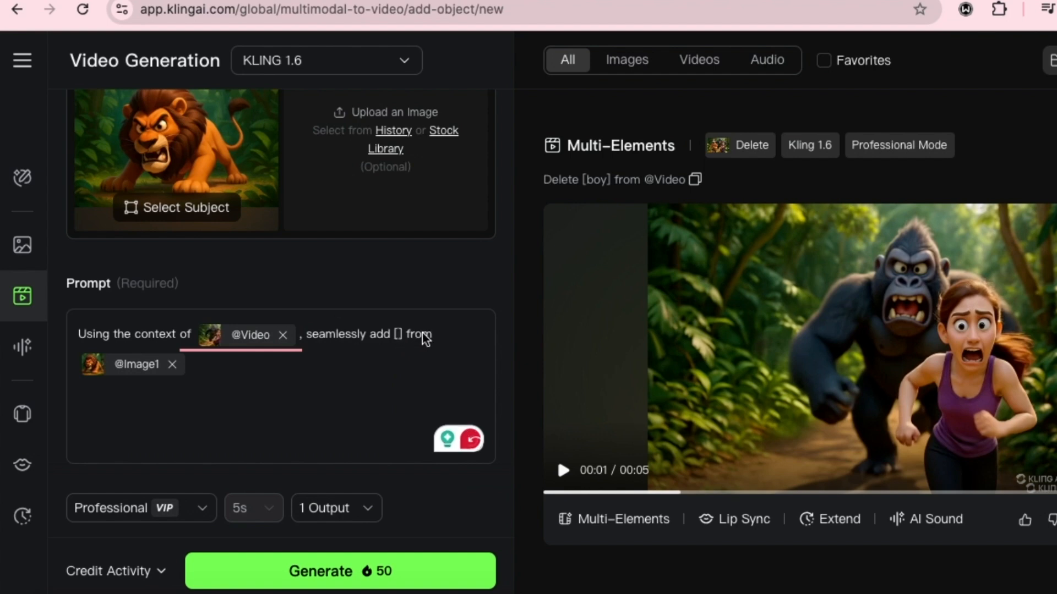
{"action": "type", "text": "lion"}
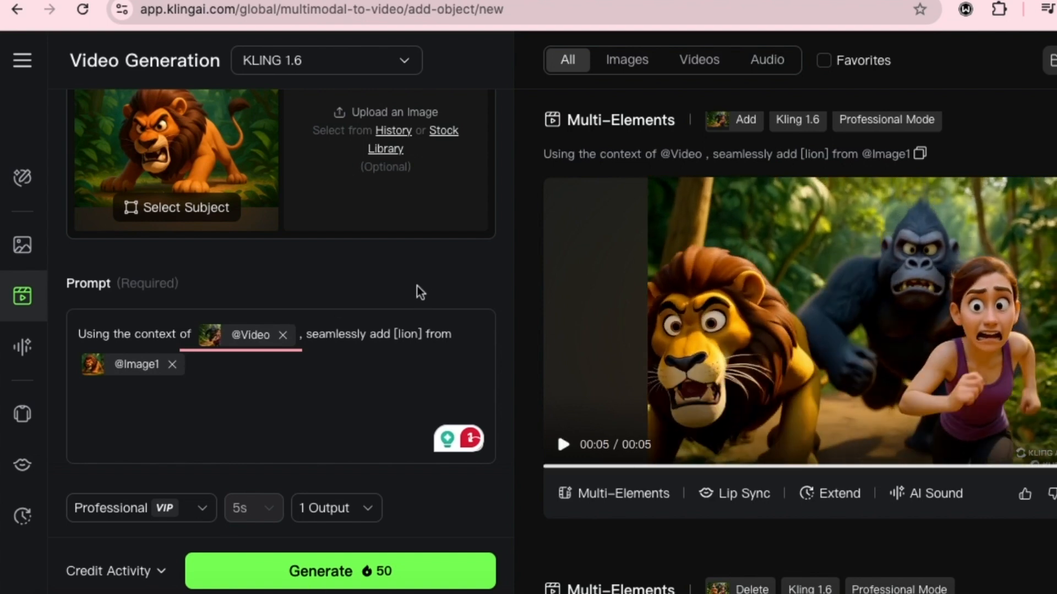
- Switch to Text to Video and enter the prompt "Create a 3D-pixar style animation of a mother talking to her boy child in a playground background"
{"action": "scroll", "coordinate": [412, 288], "scroll_direction": "up", "scroll_amount": 6}
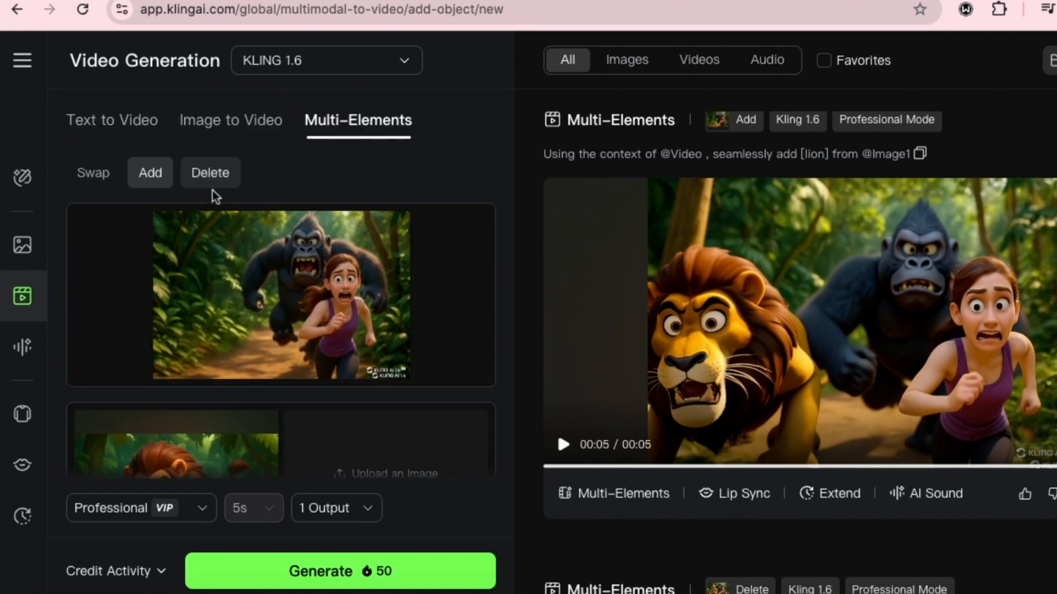
{"action": "mouse_move", "coordinate": [260, 220]}
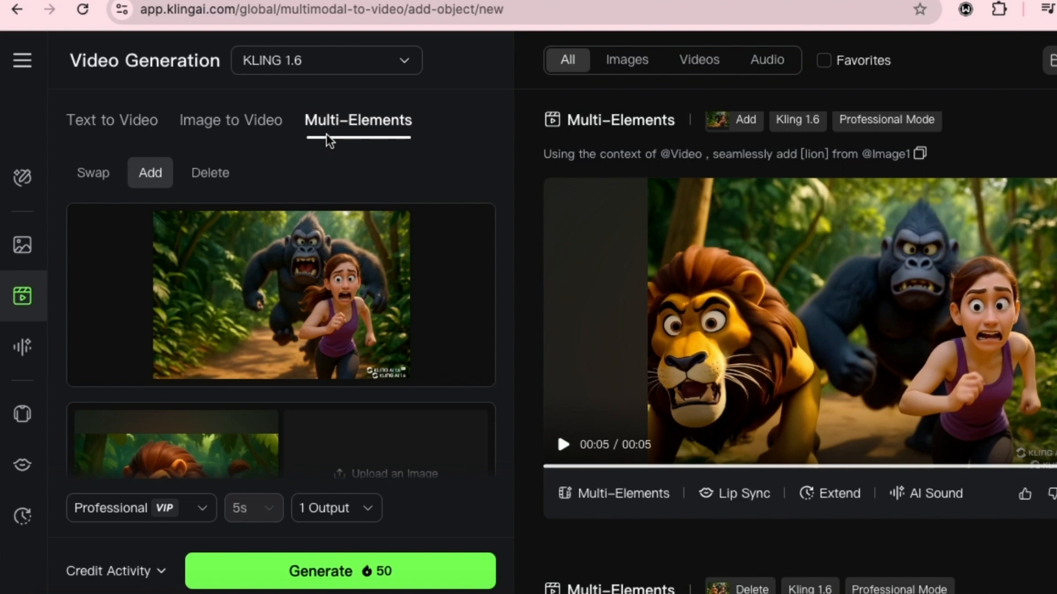
{"action": "left_click", "coordinate": [114, 118]}
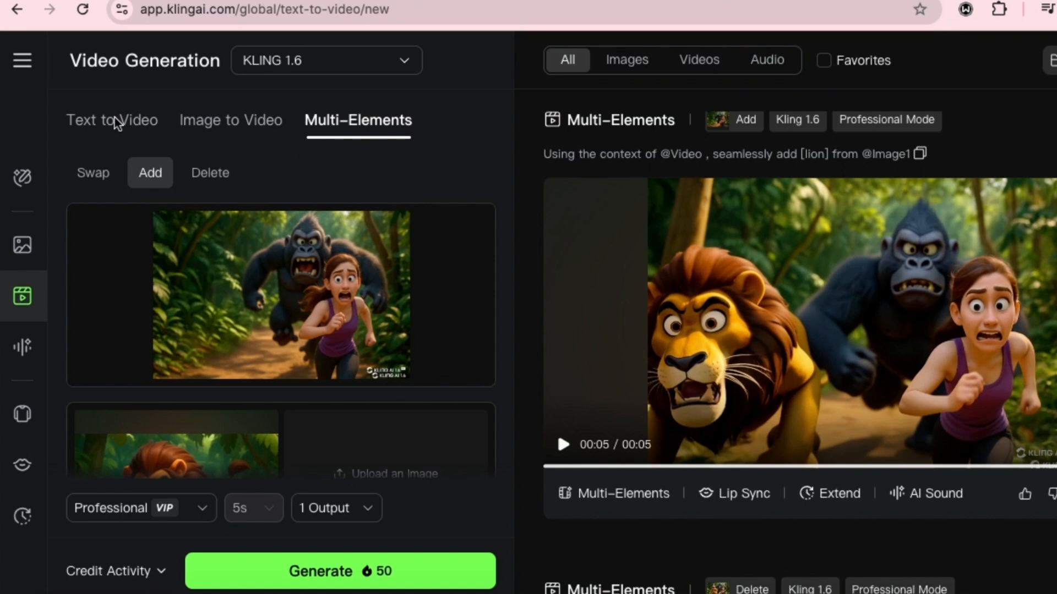
{"action": "left_click", "coordinate": [114, 120]}
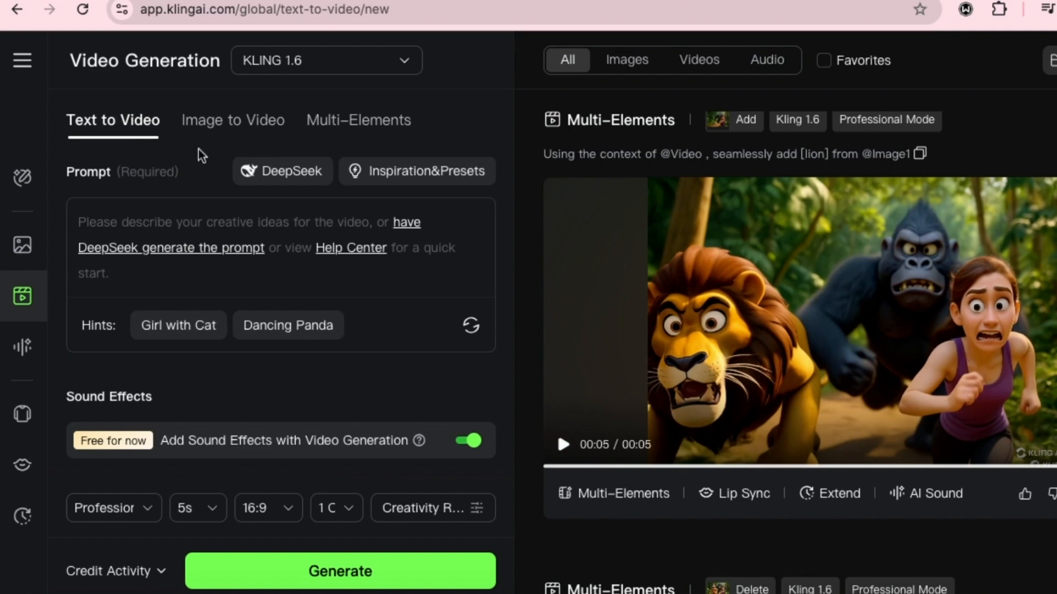
{"action": "left_click", "coordinate": [217, 248]}
{"action": "type", "text": "Create a 3D-pixar style animation of a mother talking to her boy child in a playground background"}
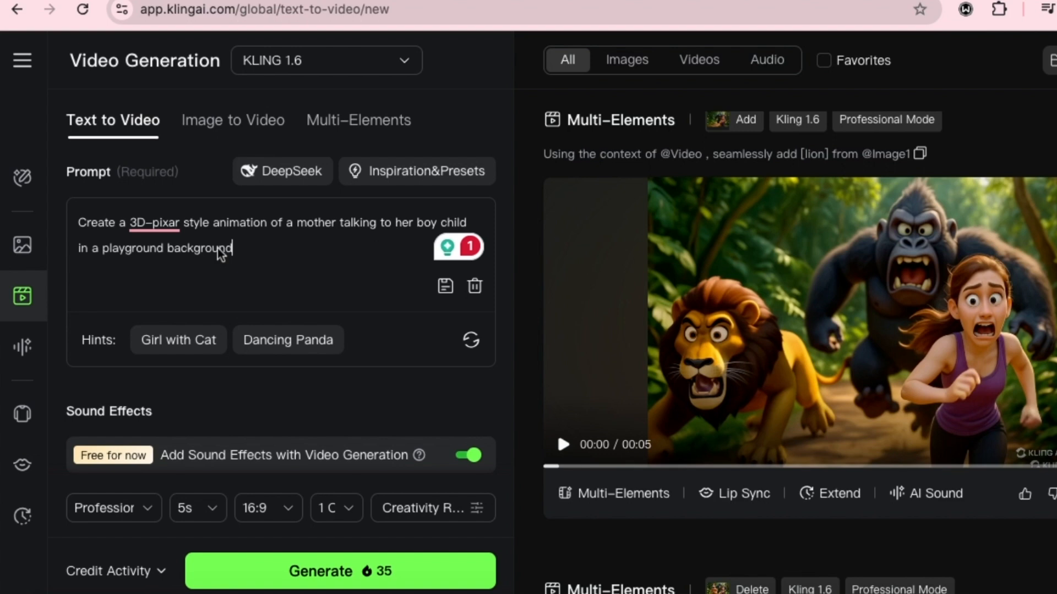
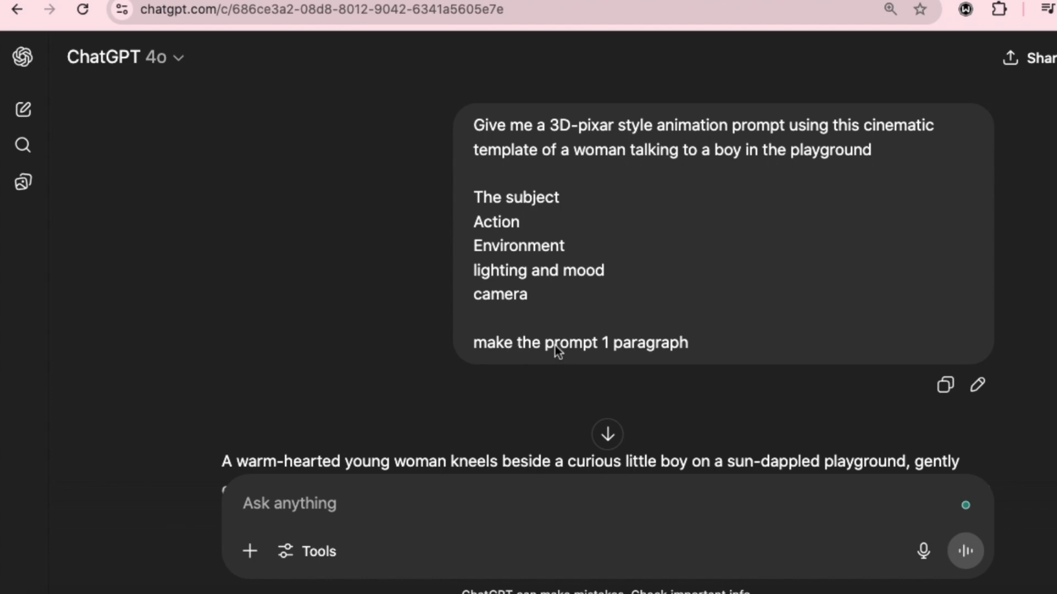
- Read the one-paragraph playground prompt in ChatGPT, review it in Kling AI's Text to Video prompt, and play the generated playground video
{"action": "scroll", "coordinate": [555, 345], "scroll_direction": "down", "scroll_amount": 3}
{"action": "scroll", "coordinate": [529, 303], "scroll_direction": "down", "scroll_amount": 1}
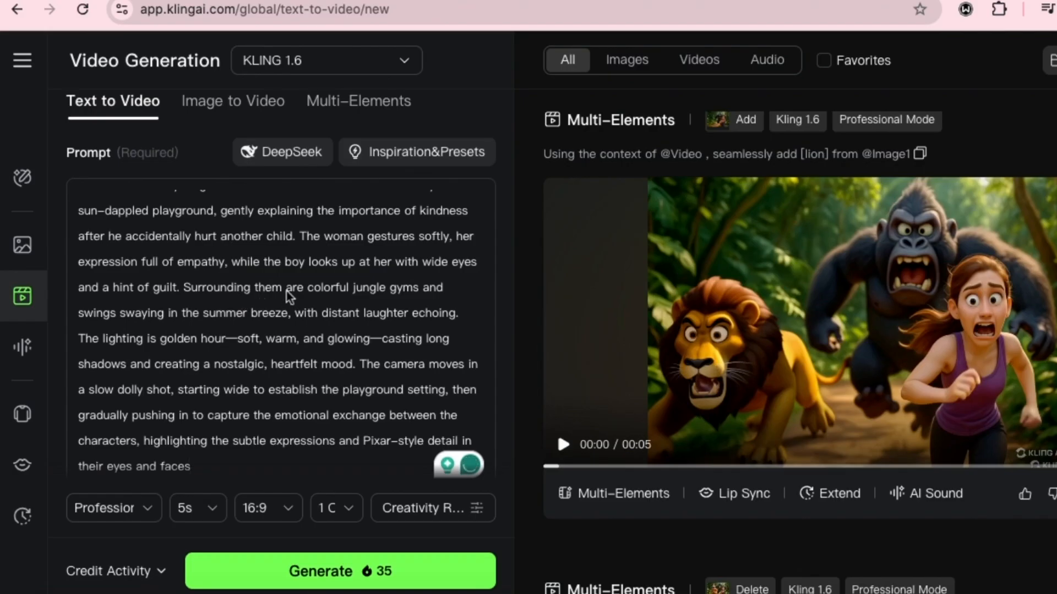
{"action": "scroll", "coordinate": [940, 266], "scroll_direction": "up", "scroll_amount": 5}
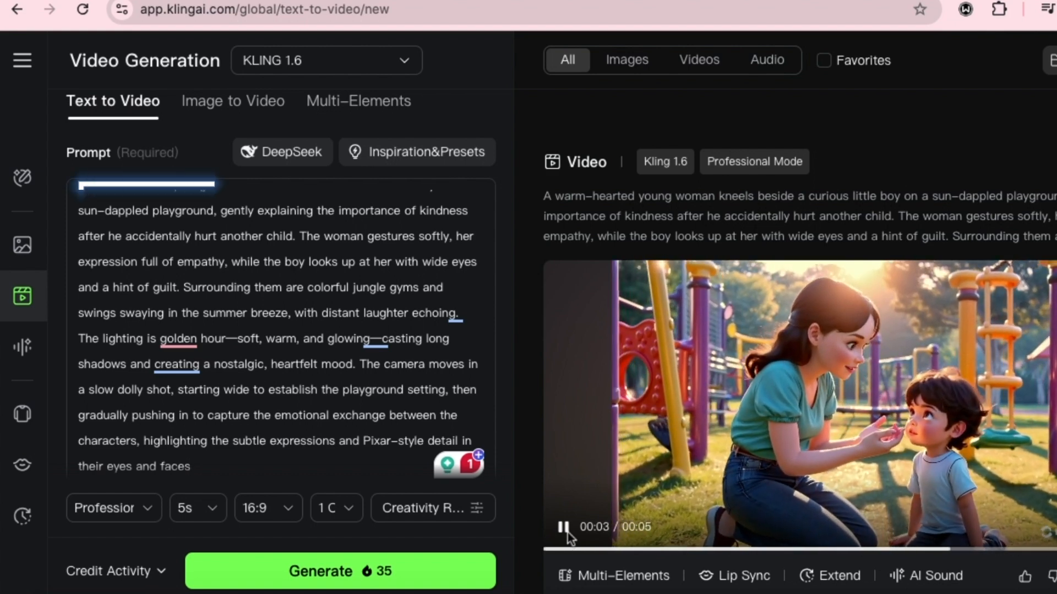
{"action": "left_click", "coordinate": [567, 532]}
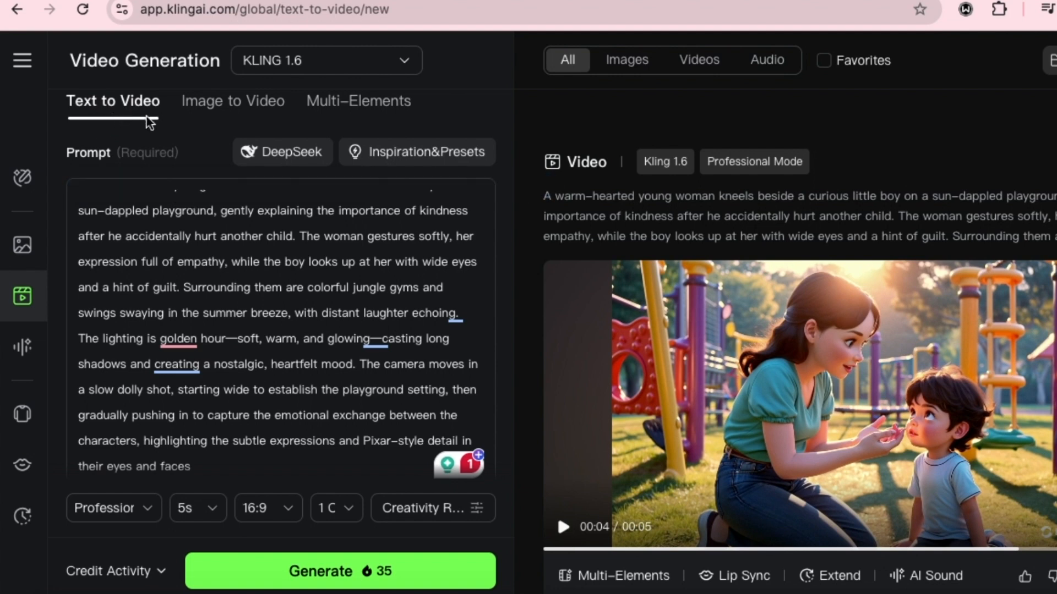
- Switch to Image to Video and enter the prompt "The gorrilla should be chasing them, while they are running in fear and screaming"
{"action": "left_click", "coordinate": [234, 108]}
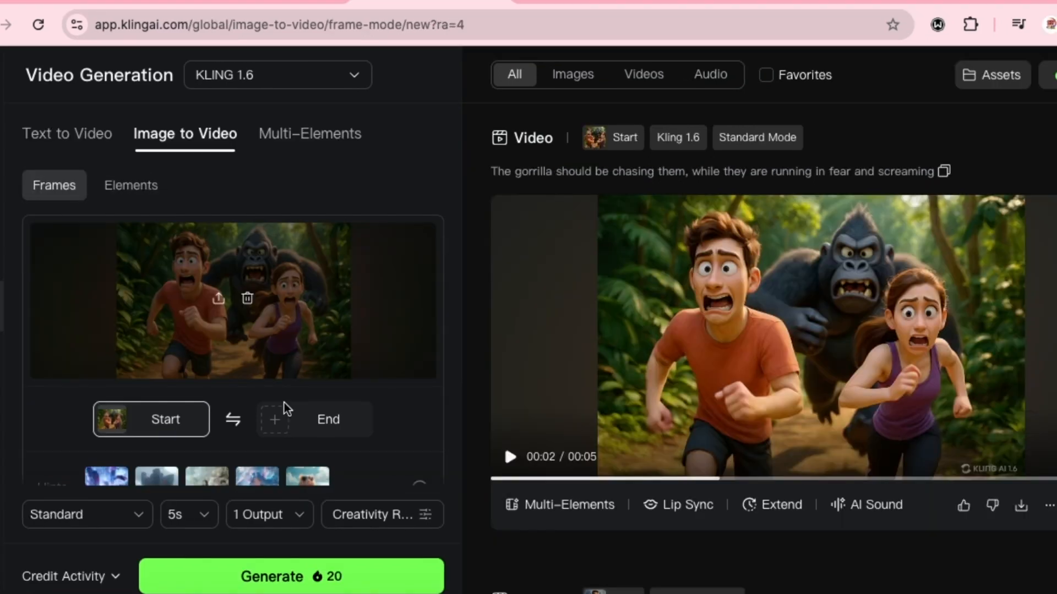
{"action": "scroll", "coordinate": [373, 324], "scroll_direction": "down", "scroll_amount": 5}
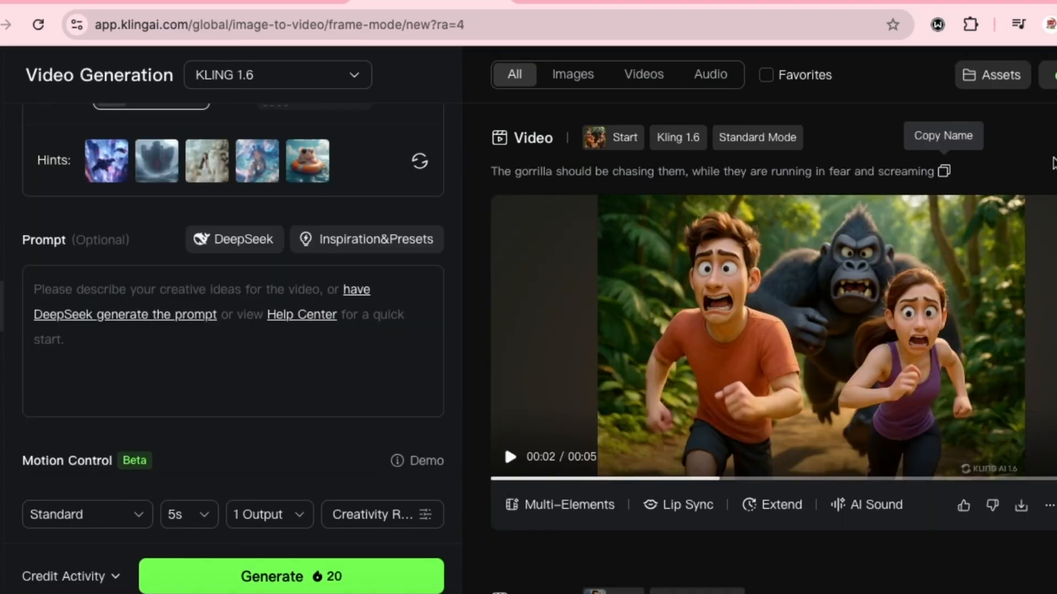
{"action": "type", "text": "The gorrilla should be chasing them, while they are running in fear and screaming"}
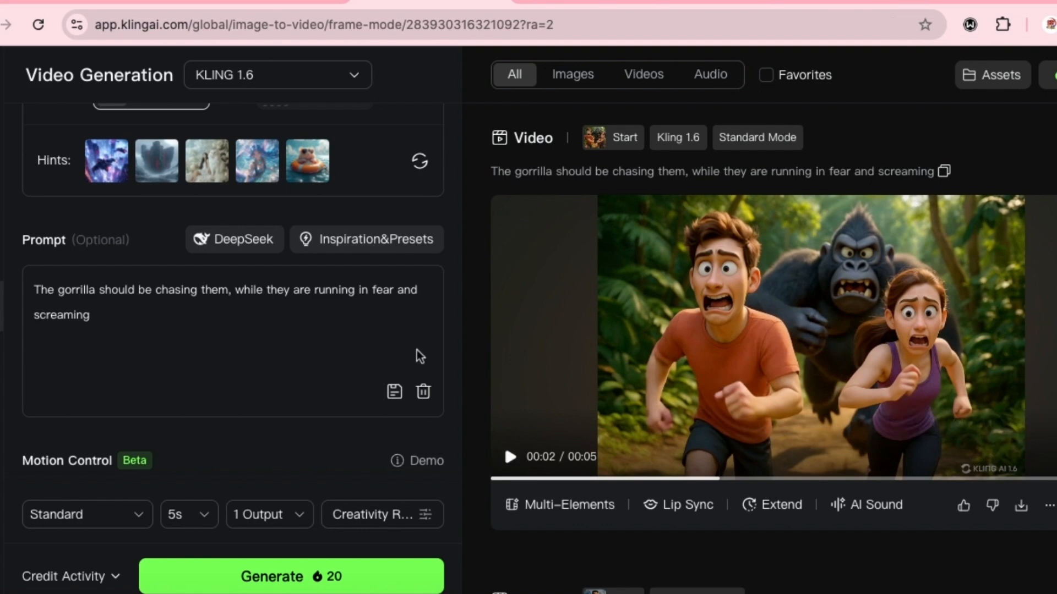
- Examine the start frame, prompt, Motion Control, Motion Brush and Sound Effects settings of the gorilla chase video
{"action": "scroll", "coordinate": [420, 356], "scroll_direction": "up", "scroll_amount": 2}
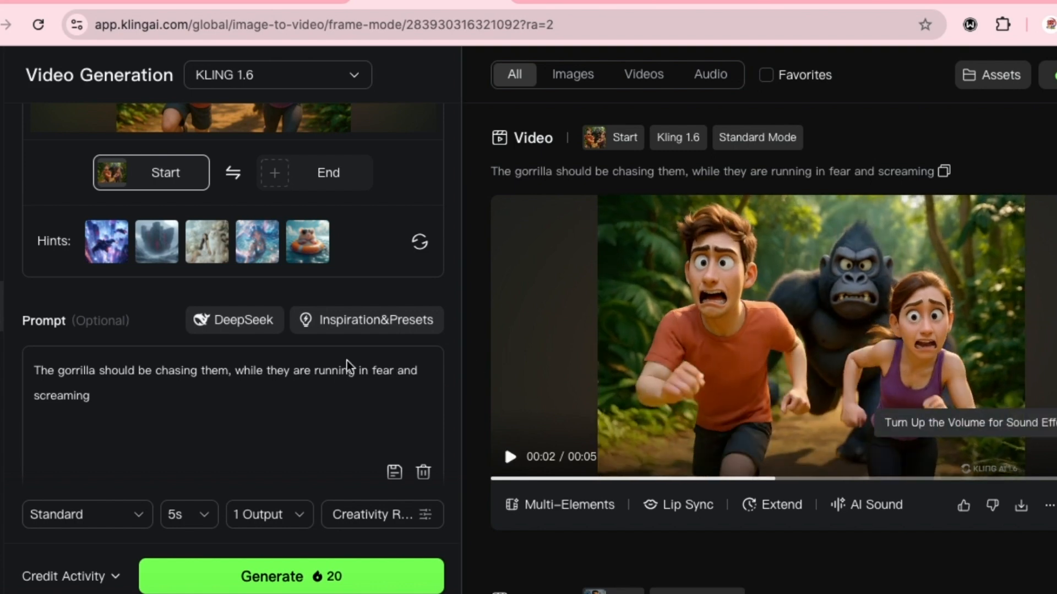
{"action": "scroll", "coordinate": [122, 215], "scroll_direction": "up", "scroll_amount": 5}
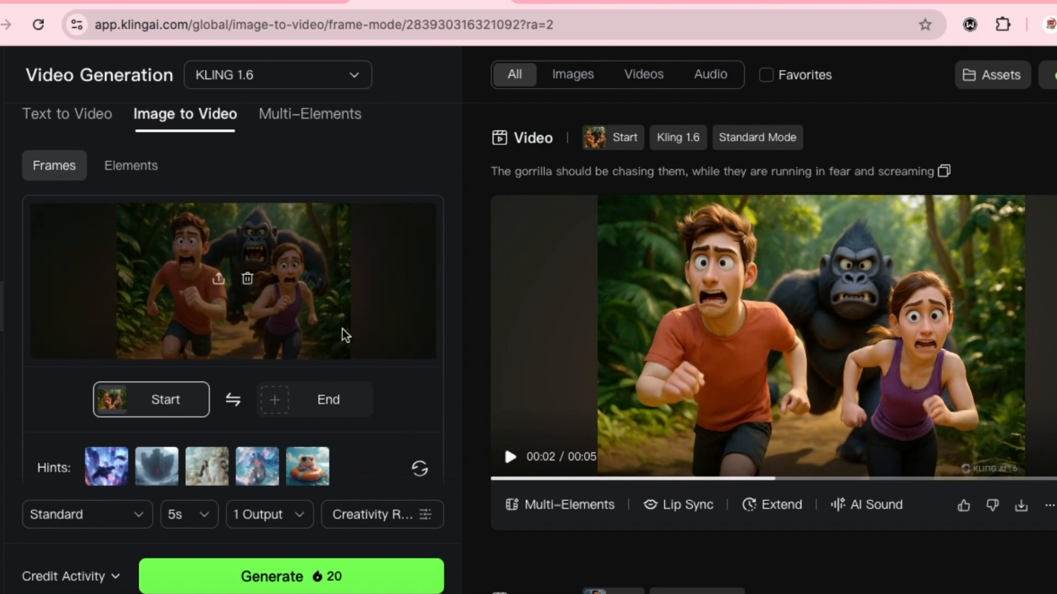
{"action": "scroll", "coordinate": [342, 338], "scroll_direction": "down", "scroll_amount": 4}
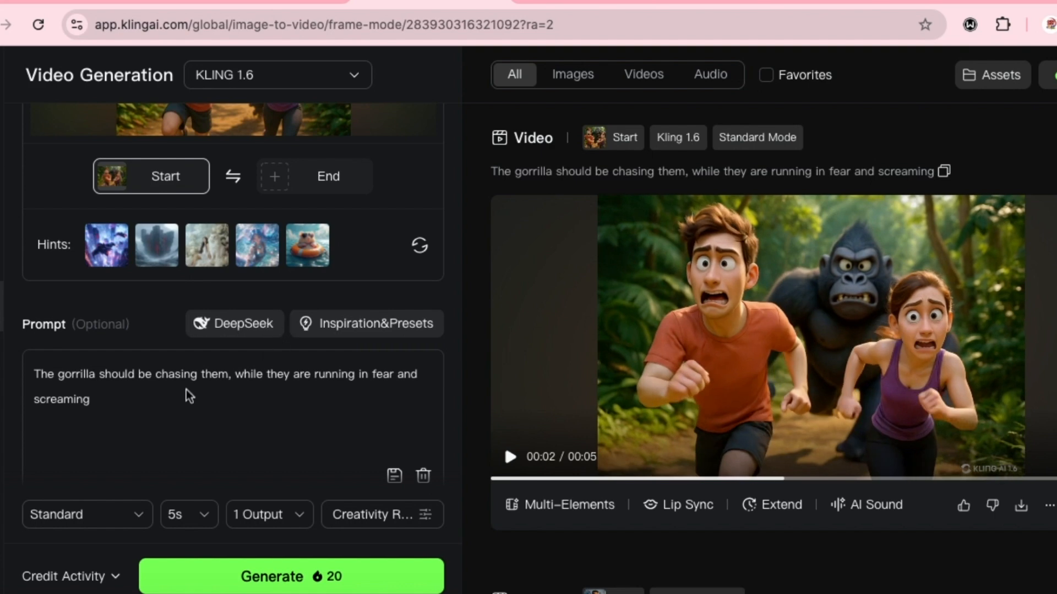
{"action": "scroll", "coordinate": [175, 410], "scroll_direction": "up", "scroll_amount": 2}
{"action": "scroll", "coordinate": [178, 385], "scroll_direction": "down", "scroll_amount": 5}
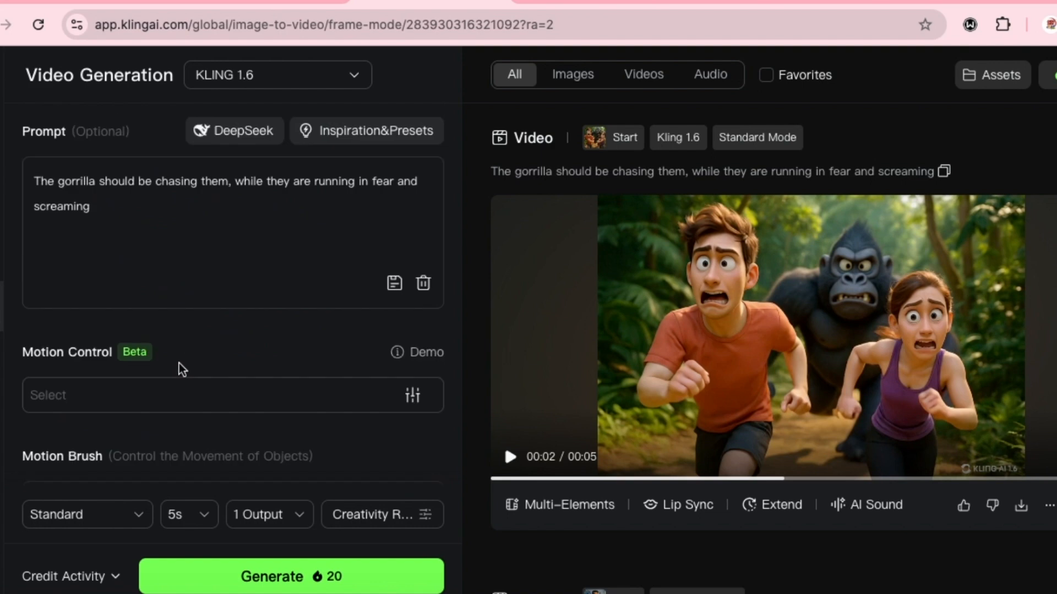
{"action": "scroll", "coordinate": [132, 347], "scroll_direction": "down", "scroll_amount": 2}
{"action": "scroll", "coordinate": [125, 309], "scroll_direction": "down", "scroll_amount": 2}
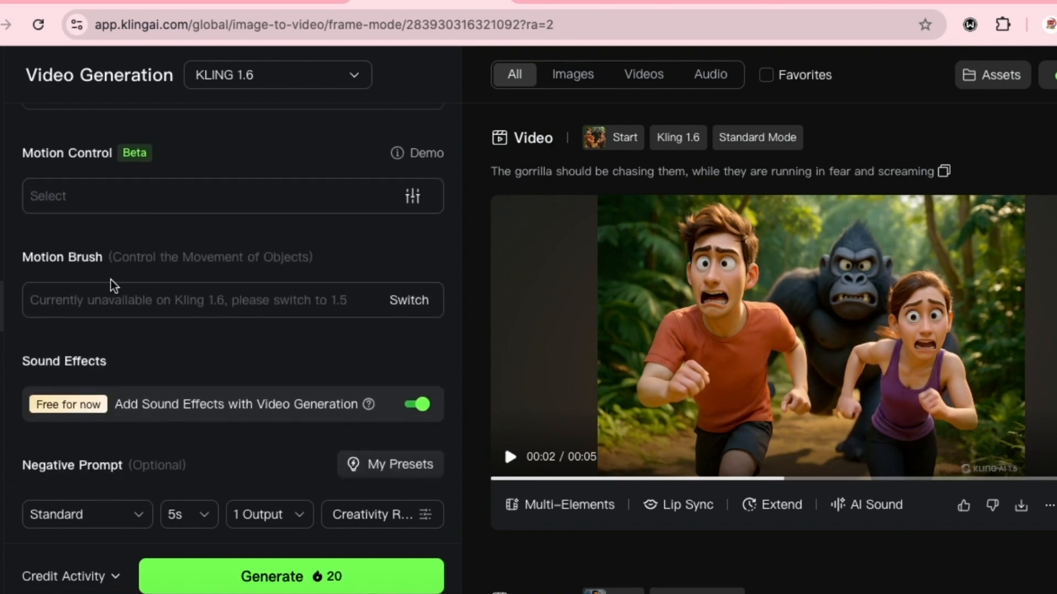
{"action": "scroll", "coordinate": [114, 285], "scroll_direction": "down", "scroll_amount": 2}
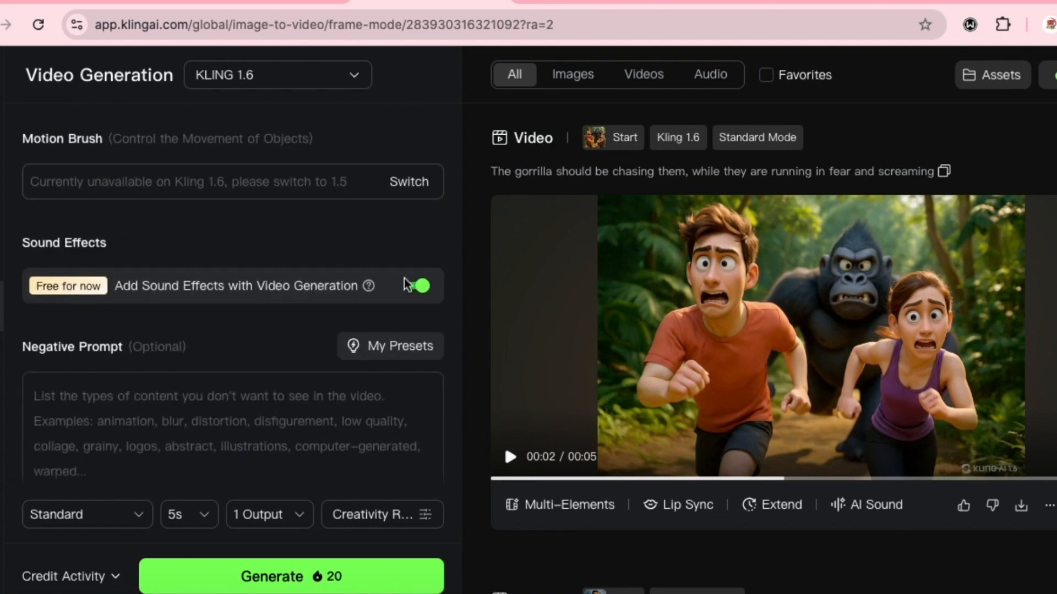
- Fill the negative prompt with the saved NEGATIVE preset
{"action": "scroll", "coordinate": [205, 158], "scroll_direction": "up", "scroll_amount": 1}
{"action": "scroll", "coordinate": [176, 306], "scroll_direction": "down", "scroll_amount": 2}
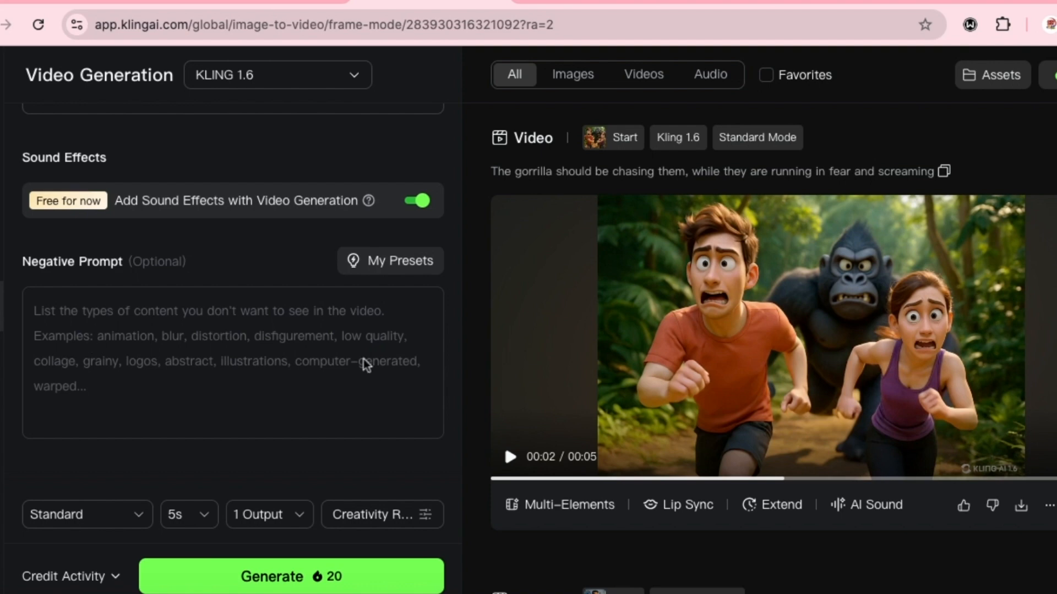
{"action": "left_click", "coordinate": [389, 264]}
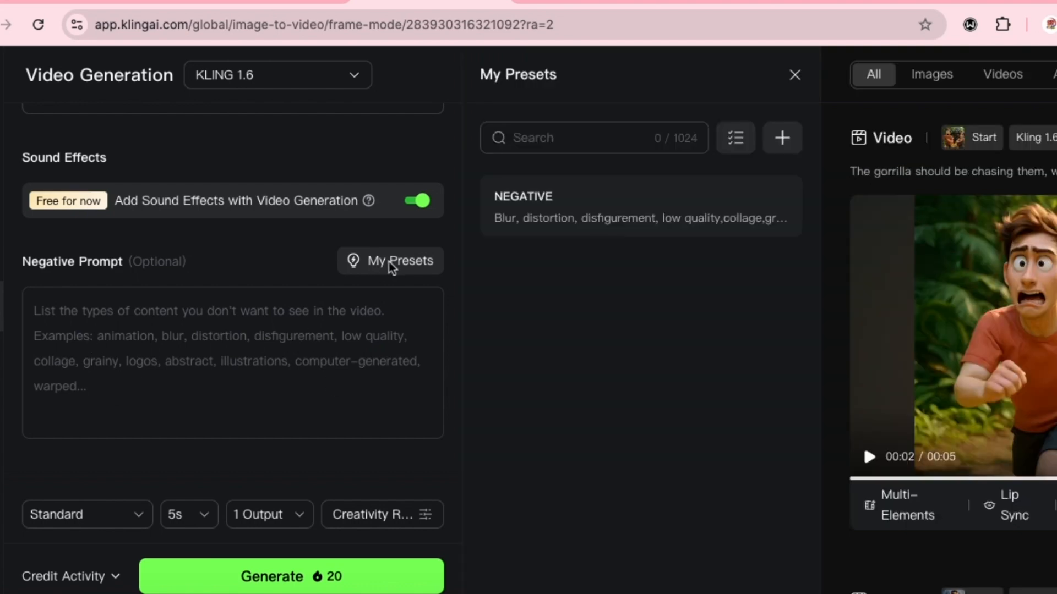
{"action": "left_click", "coordinate": [582, 206]}
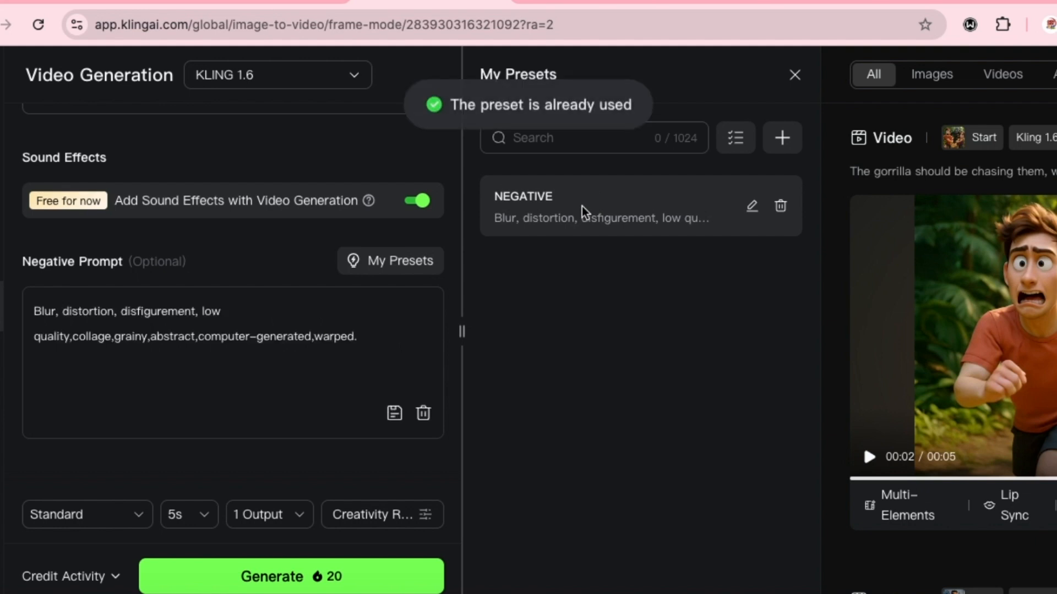
- Check the duration option and adjust the balance between Creativity and Relevance for the chase video
{"action": "left_click", "coordinate": [199, 514]}
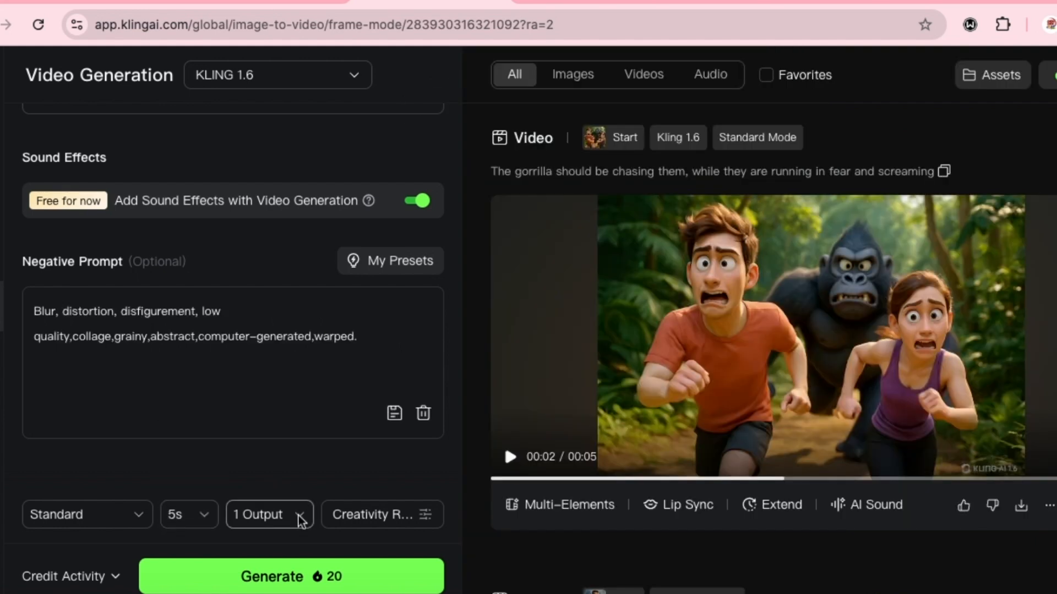
{"action": "left_click", "coordinate": [416, 514]}
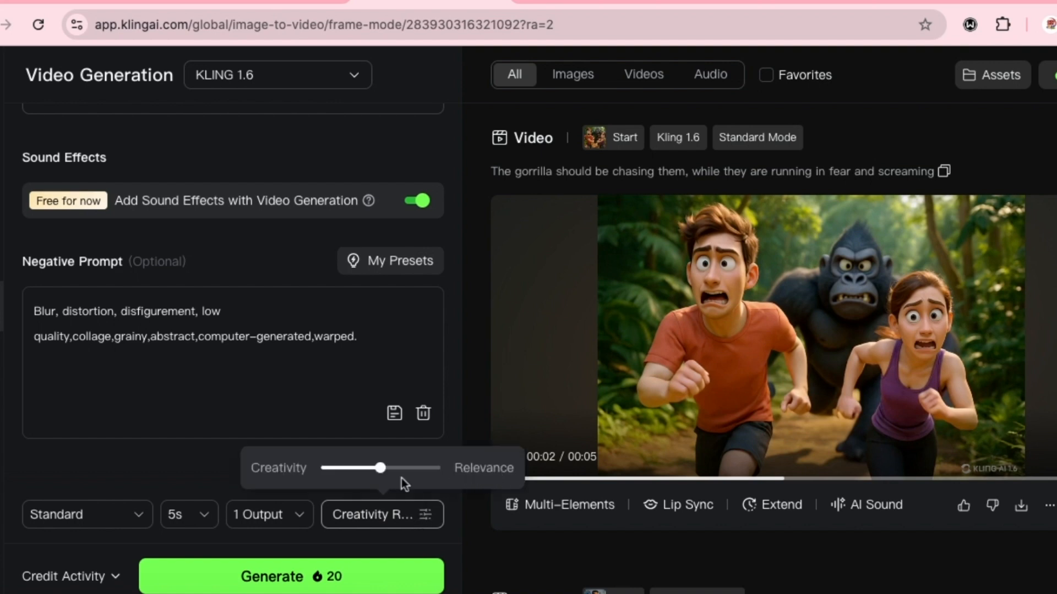
{"action": "mouse_move", "coordinate": [378, 471]}
{"action": "left_mouse_down"}
{"action": "mouse_move", "coordinate": [308, 474]}
{"action": "mouse_move", "coordinate": [464, 490]}
{"action": "mouse_move", "coordinate": [383, 478]}
{"action": "mouse_move", "coordinate": [391, 478]}
{"action": "left_mouse_up"}
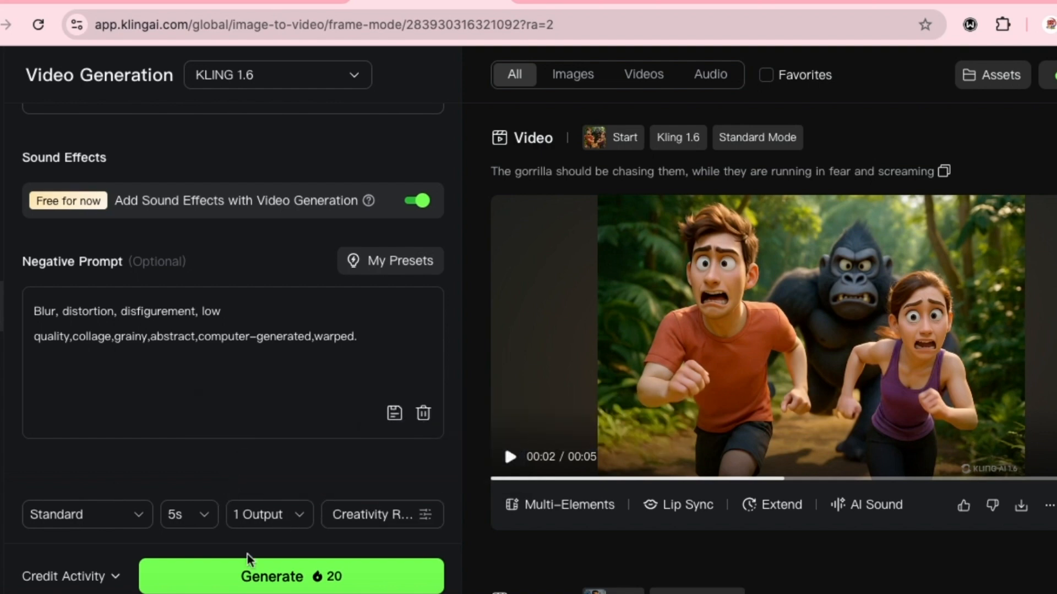
- Play the generated gorilla chase video and compare it with its start frame
{"action": "left_click", "coordinate": [522, 461]}
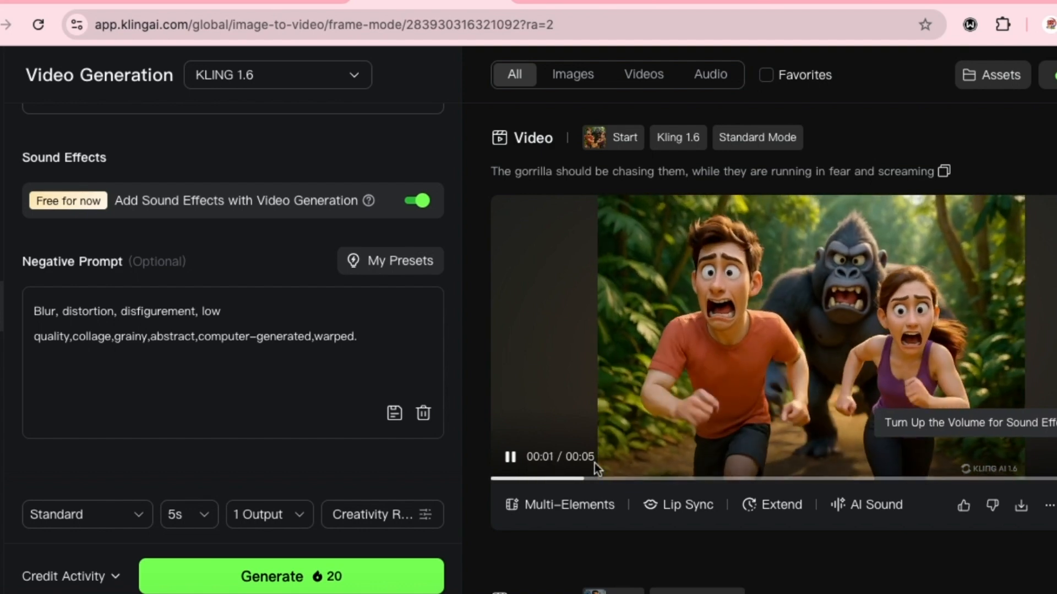
{"action": "scroll", "coordinate": [314, 300], "scroll_direction": "up", "scroll_amount": 10}
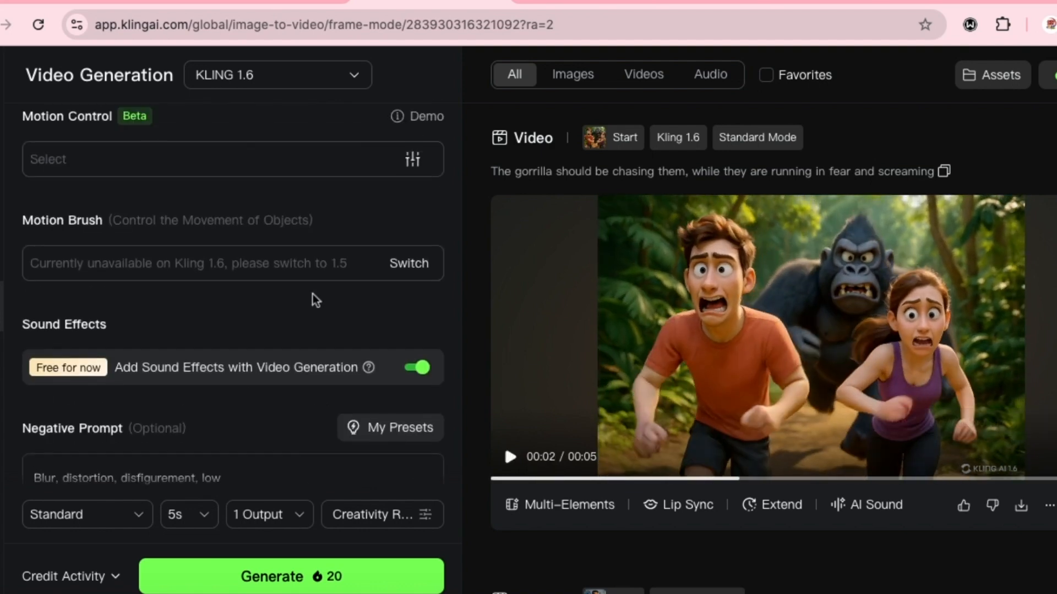
{"action": "scroll", "coordinate": [269, 252], "scroll_direction": "up", "scroll_amount": 3}
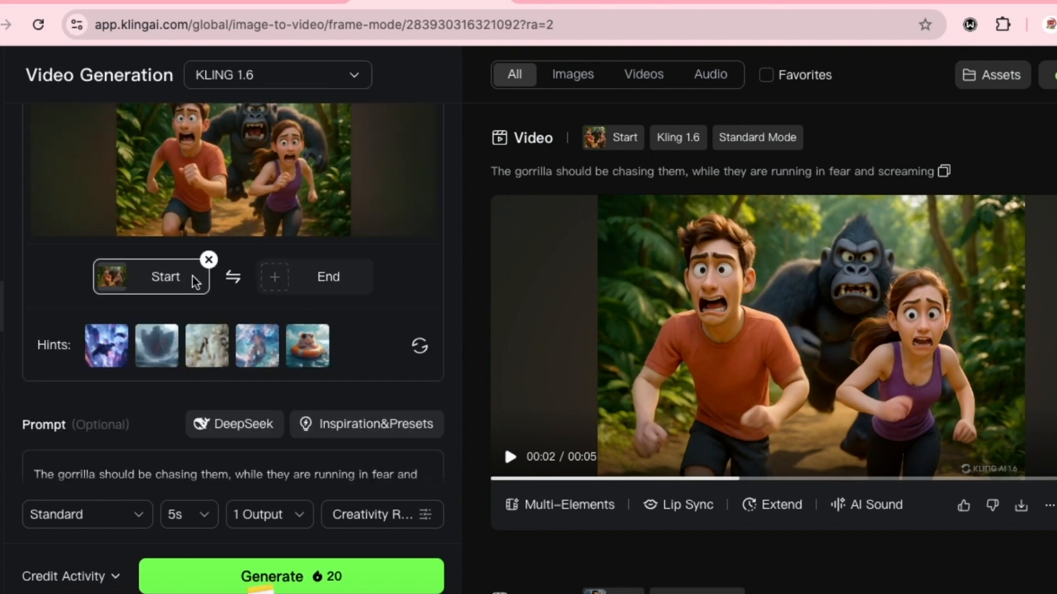
- In Image to Video's Elements mode, add the uploaded picture of the man in a blue shirt with a microphone as the first image
{"action": "scroll", "coordinate": [194, 302], "scroll_direction": "up", "scroll_amount": 1}
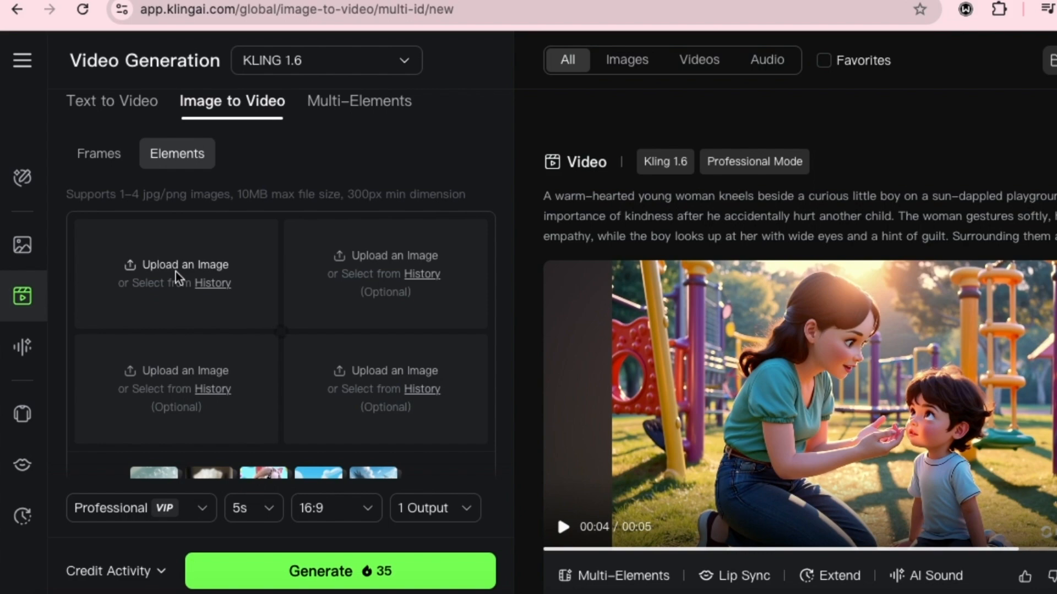
{"action": "left_click", "coordinate": [222, 285]}
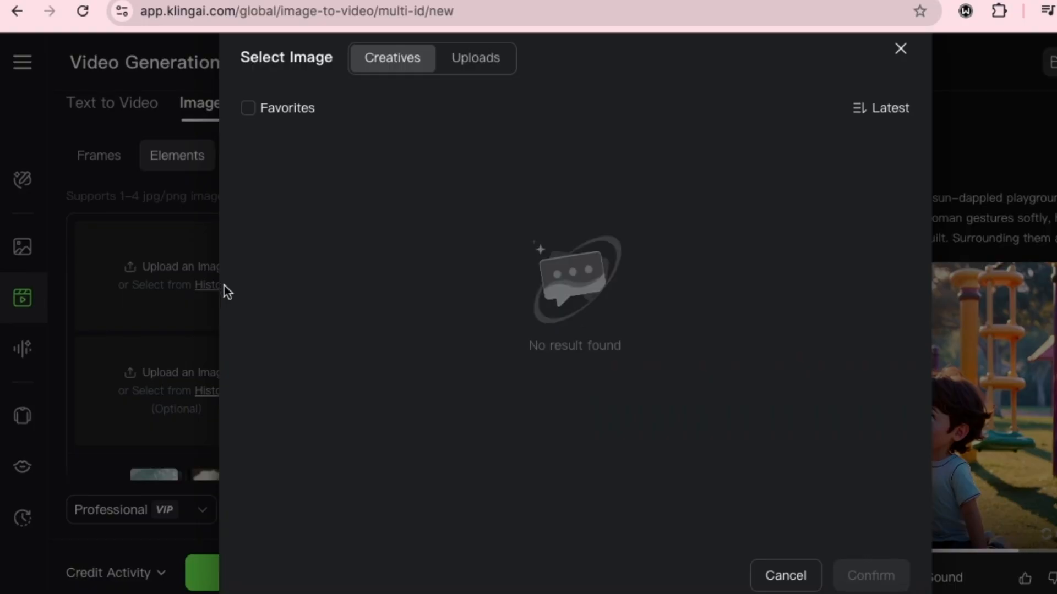
{"action": "left_click", "coordinate": [466, 60]}
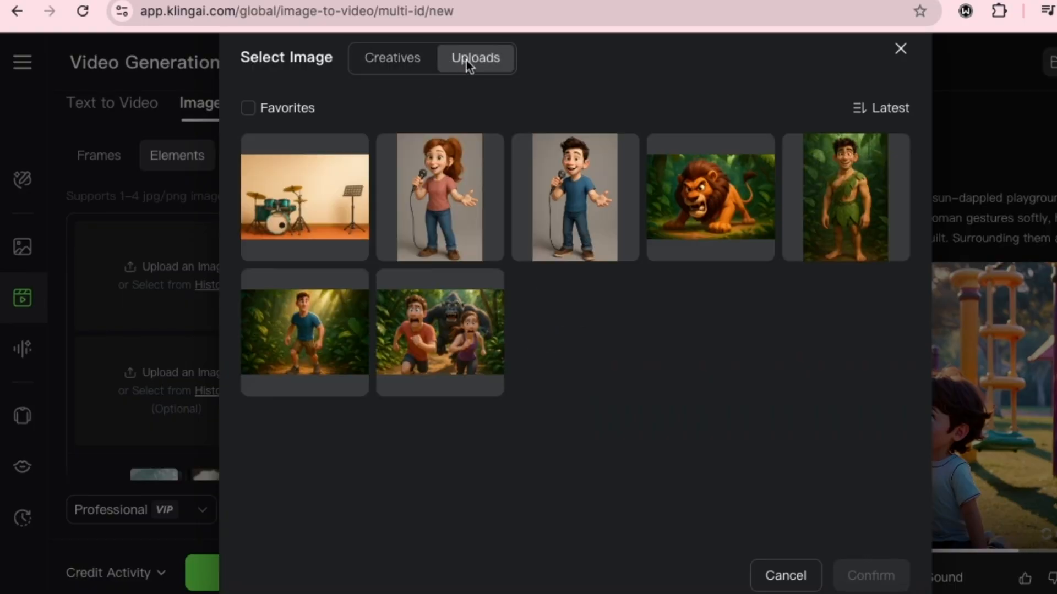
{"action": "left_click", "coordinate": [575, 202]}
{"action": "left_click", "coordinate": [871, 573]}
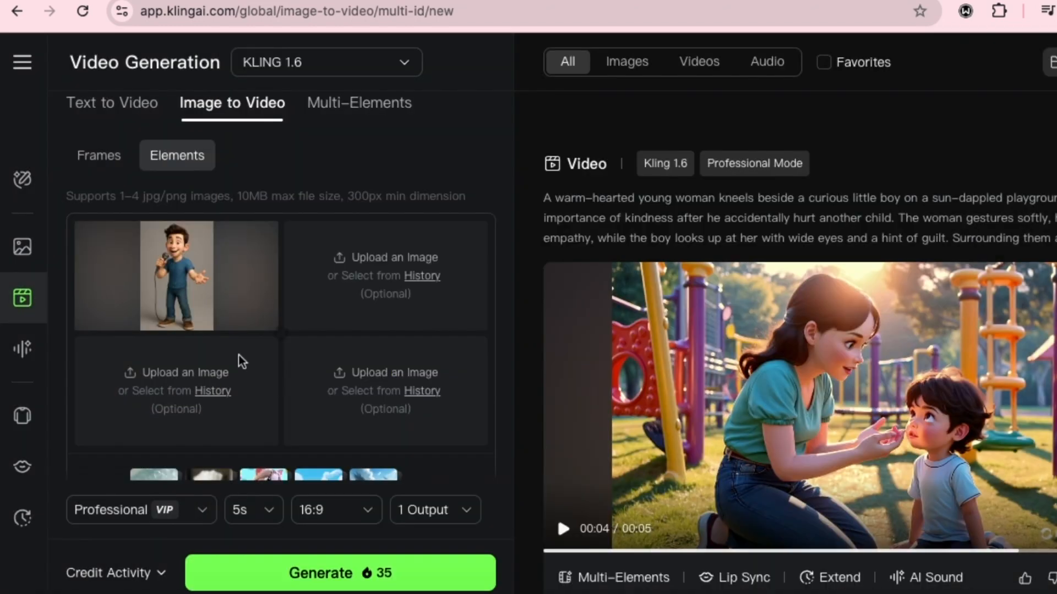
- Add the uploaded picture of the red-haired woman with a microphone as the second element image
{"action": "mouse_move", "coordinate": [184, 279]}
{"action": "left_click", "coordinate": [432, 276]}
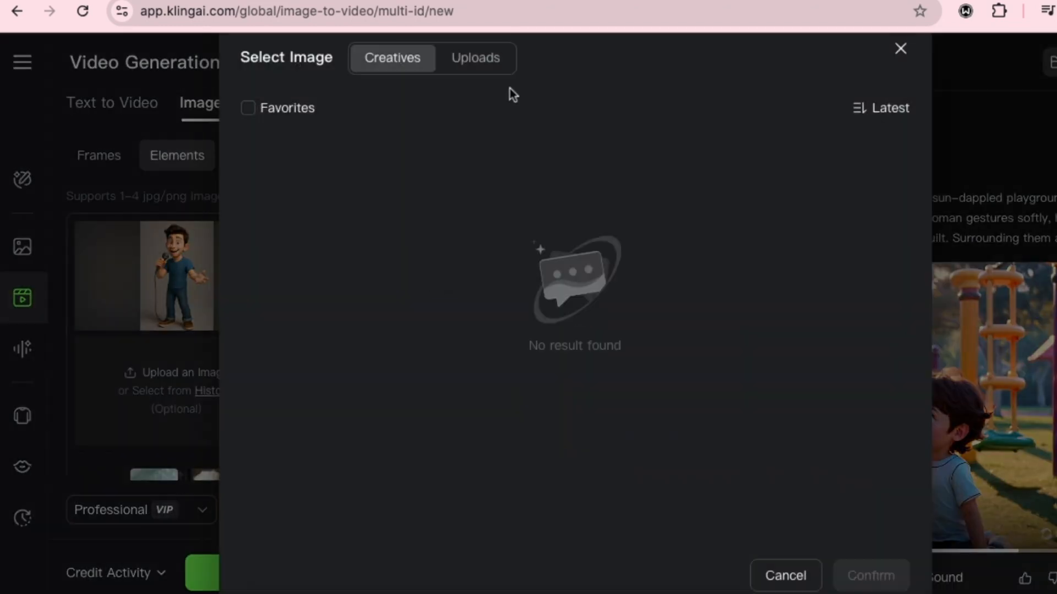
{"action": "left_click", "coordinate": [477, 59]}
{"action": "left_click", "coordinate": [456, 173]}
{"action": "left_click", "coordinate": [848, 572]}
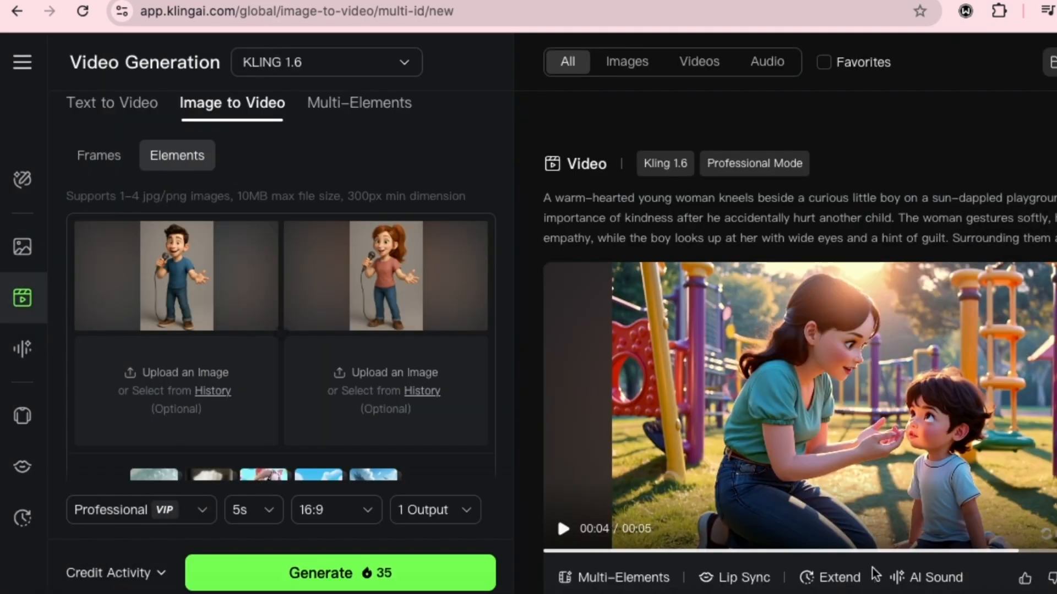
- Add the uploaded picture of the room with the drum set and music stand as the third element image
{"action": "left_click", "coordinate": [229, 391]}
{"action": "left_click", "coordinate": [472, 57]}
{"action": "left_click", "coordinate": [292, 200]}
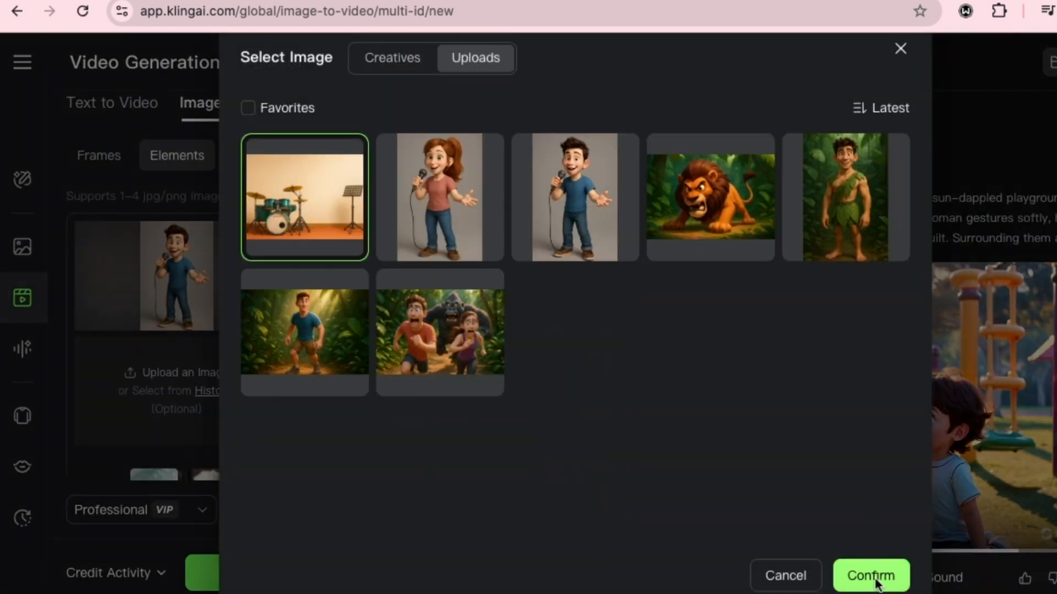
{"action": "left_click", "coordinate": [873, 576]}
- Review the prompt about two characters singing against the three reference images, and play the generated practice-room clip
{"action": "mouse_move", "coordinate": [339, 389]}
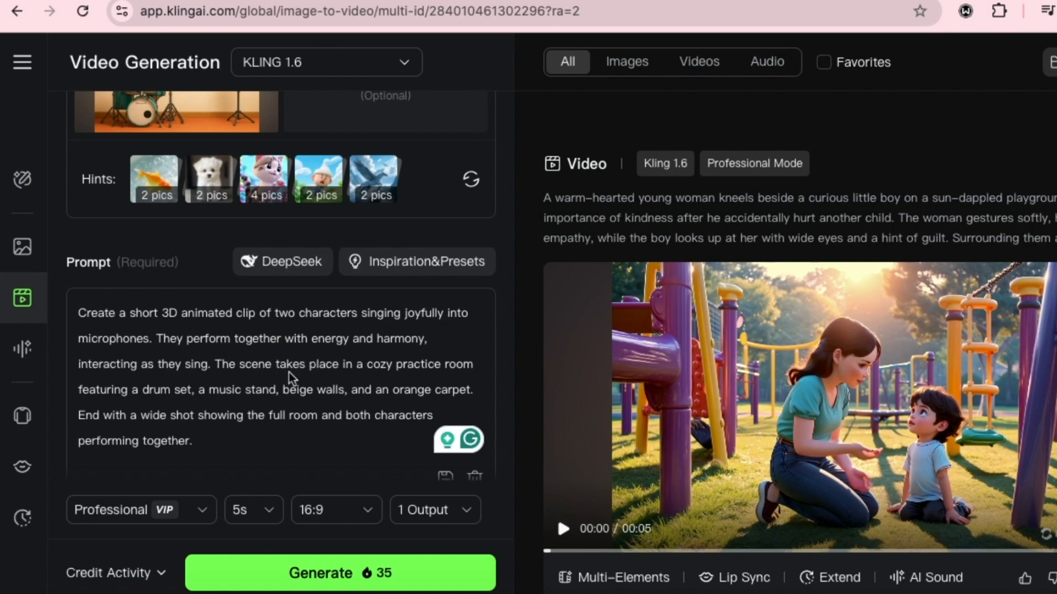
{"action": "scroll", "coordinate": [290, 378], "scroll_direction": "up", "scroll_amount": 2}
{"action": "scroll", "coordinate": [281, 467], "scroll_direction": "down", "scroll_amount": 3}
{"action": "scroll", "coordinate": [314, 422], "scroll_direction": "up", "scroll_amount": 6}
{"action": "scroll", "coordinate": [291, 365], "scroll_direction": "up", "scroll_amount": 1}
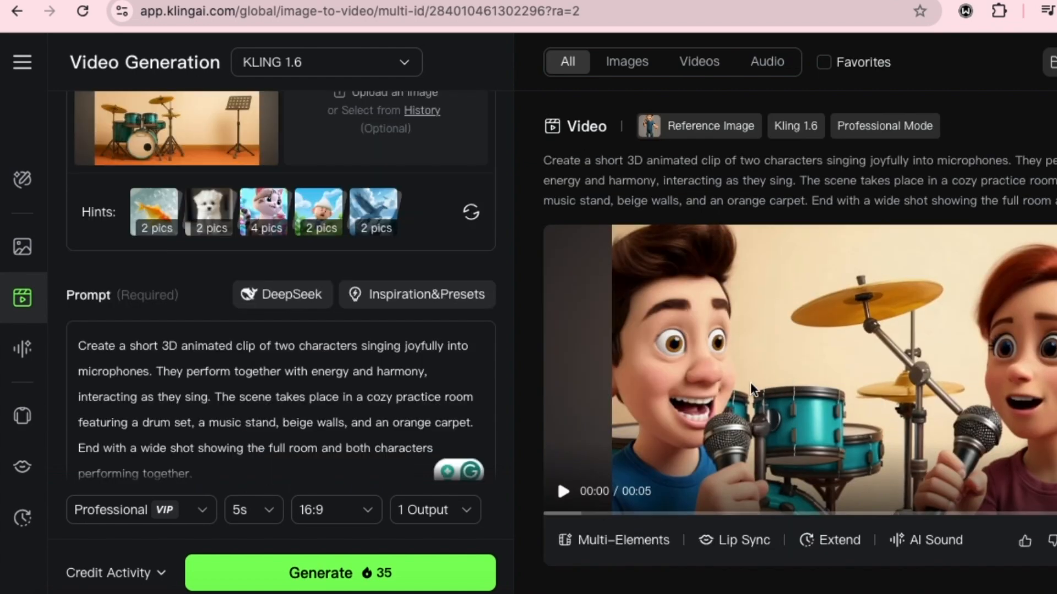
{"action": "left_click", "coordinate": [563, 491]}
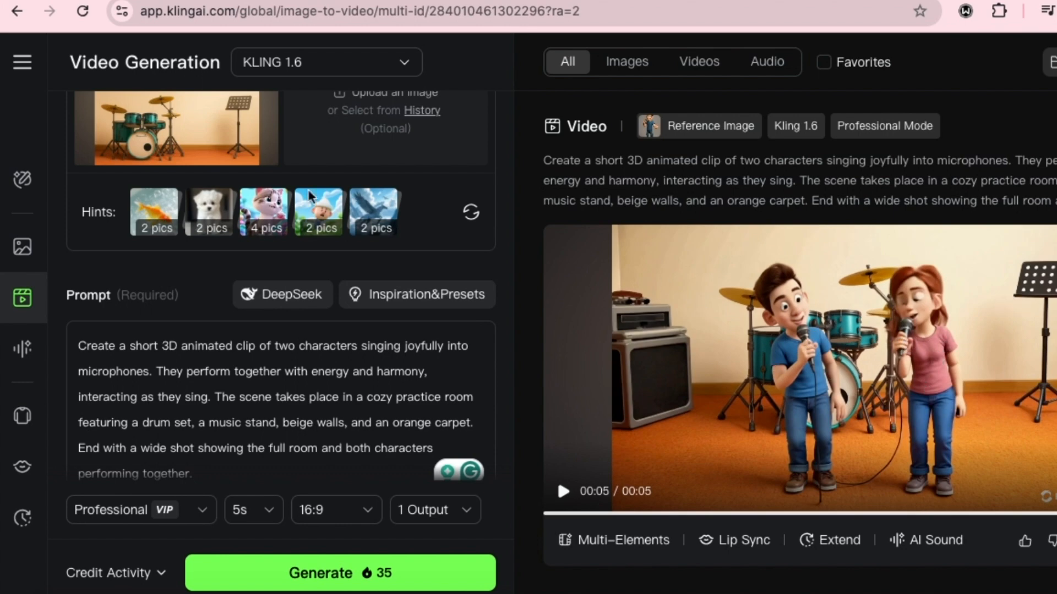
{"action": "scroll", "coordinate": [313, 157], "scroll_direction": "up", "scroll_amount": 1}
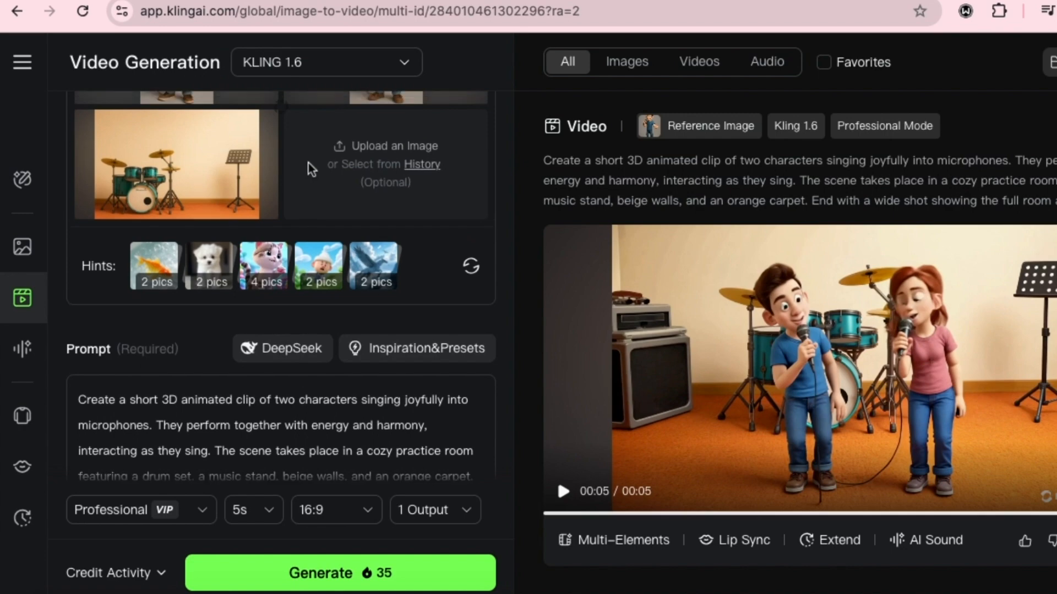
{"action": "scroll", "coordinate": [311, 167], "scroll_direction": "up", "scroll_amount": 1}
{"action": "scroll", "coordinate": [312, 167], "scroll_direction": "down", "scroll_amount": 1}
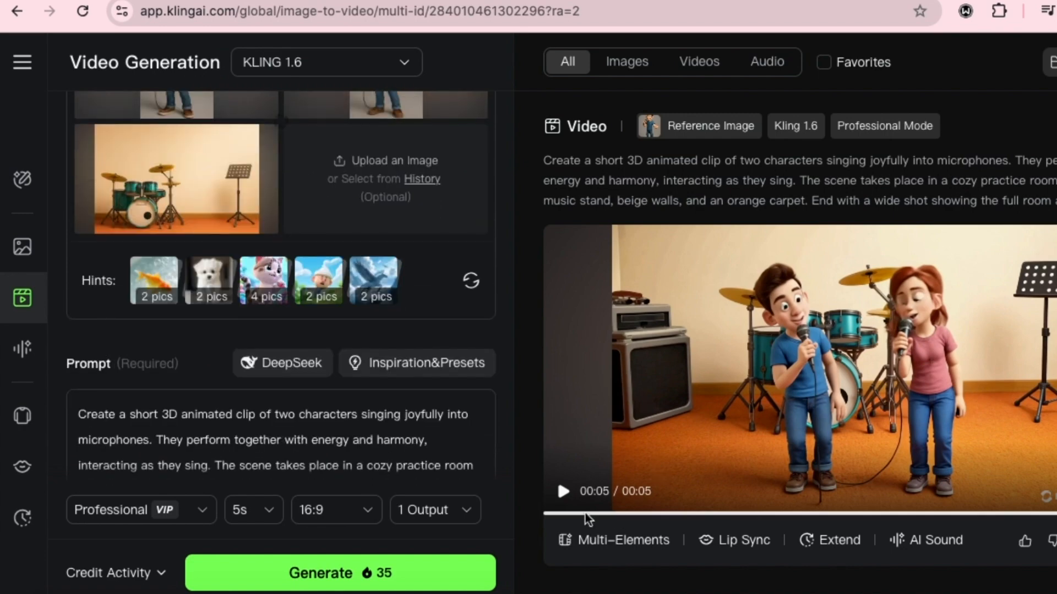
{"action": "left_click", "coordinate": [564, 491]}
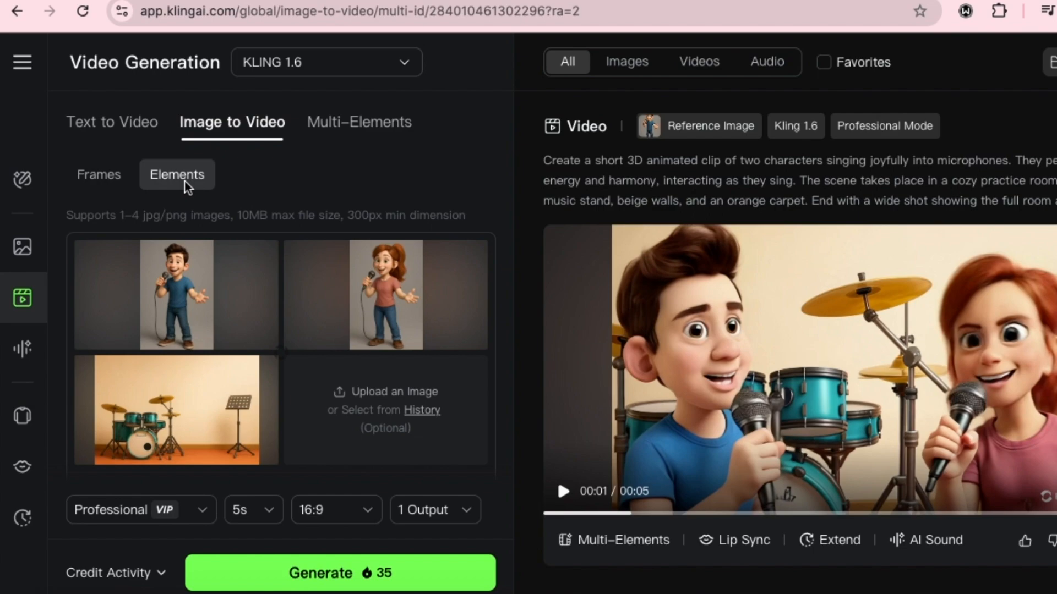
- Switch to Lip Sync and load the video of the bearded man in glasses and a black shirt from the history
{"action": "left_click", "coordinate": [22, 467]}
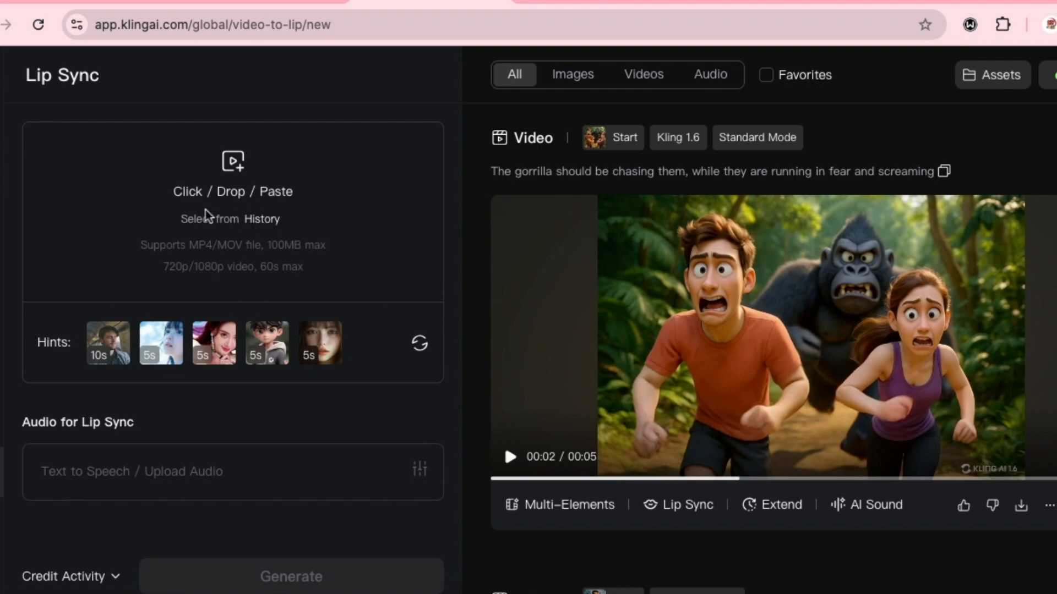
{"action": "left_click", "coordinate": [269, 220]}
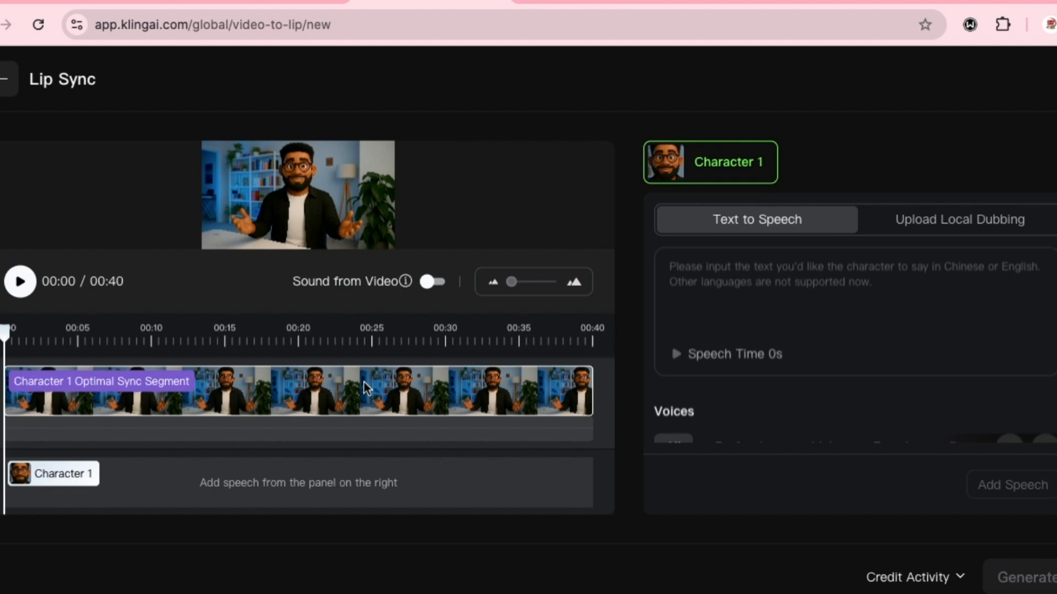
- Upload the MP3 voiceover as local dubbing for Character 1 and add it to the character's speech track
{"action": "left_click", "coordinate": [959, 219]}
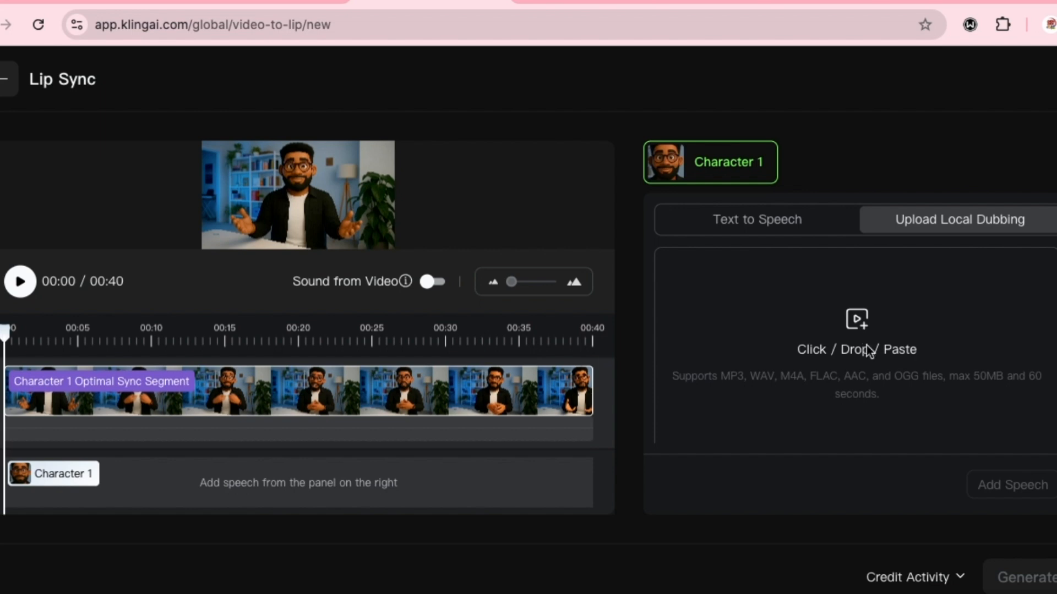
{"action": "left_click", "coordinate": [867, 350]}
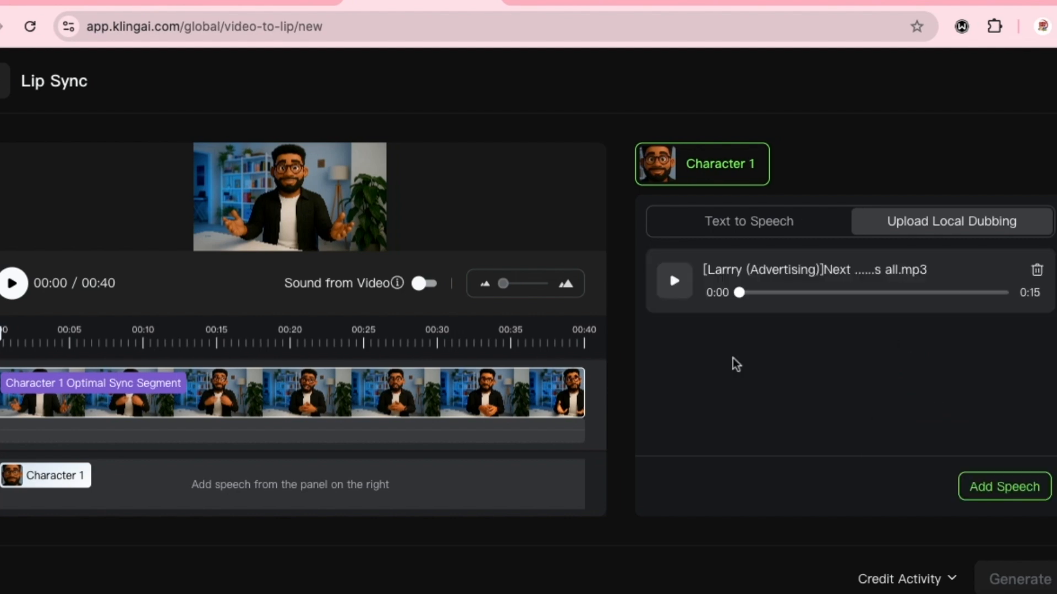
{"action": "left_click", "coordinate": [992, 487]}
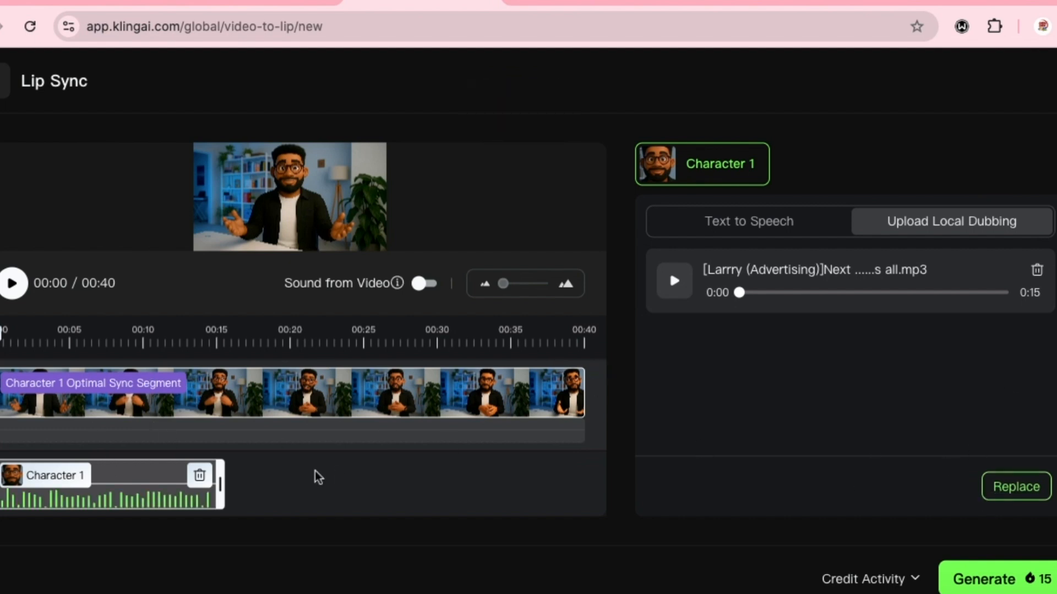
- Generate the lip-synced video of the bearded man and play the result from the beginning with the volume raised
{"action": "left_click", "coordinate": [562, 394]}
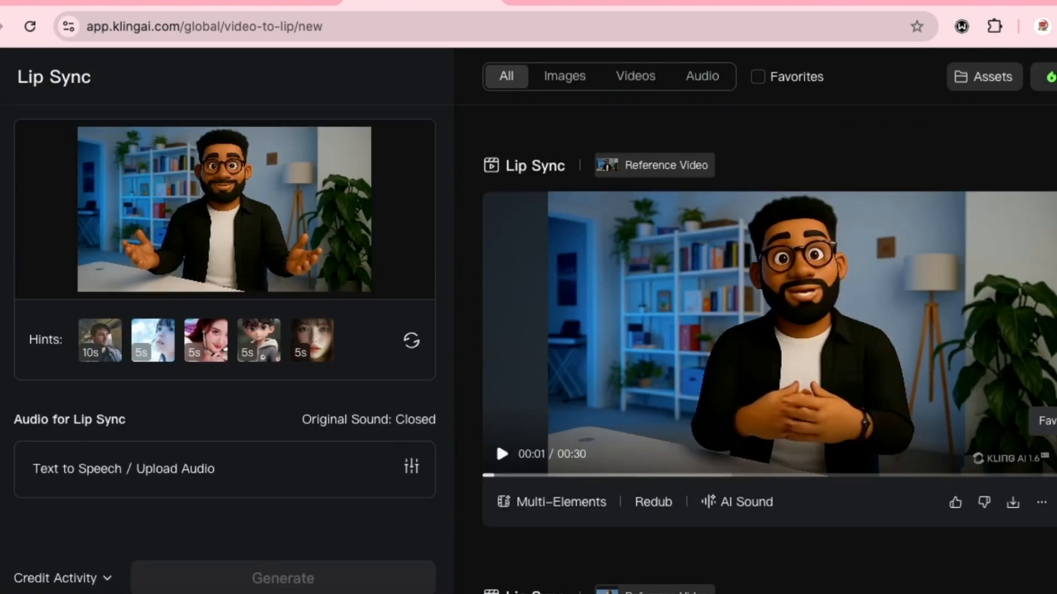
{"action": "left_click", "coordinate": [1043, 465]}
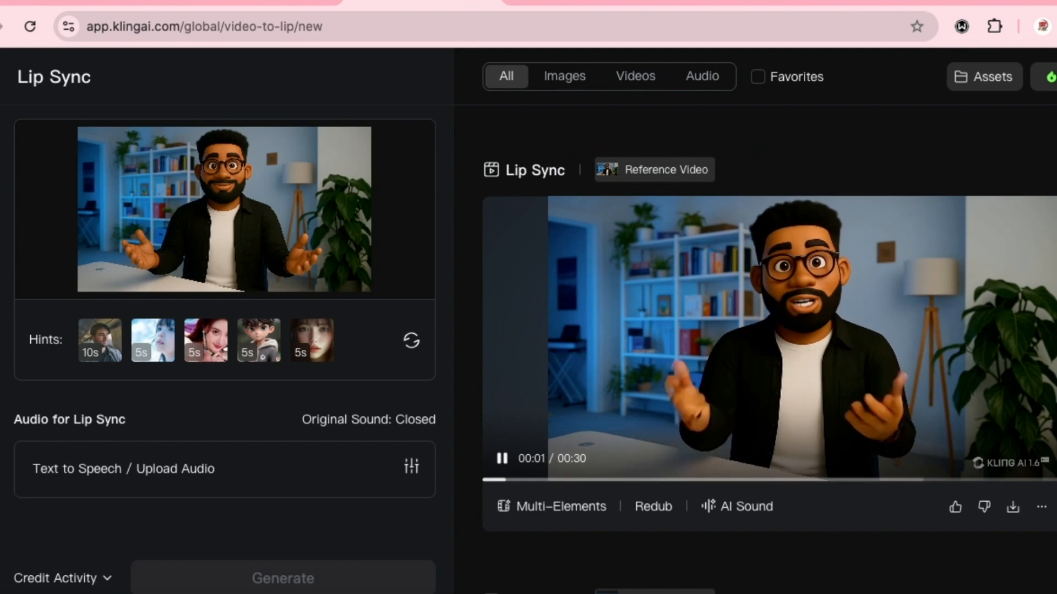
{"action": "key", "text": "XF86AudioRaiseVolume"}
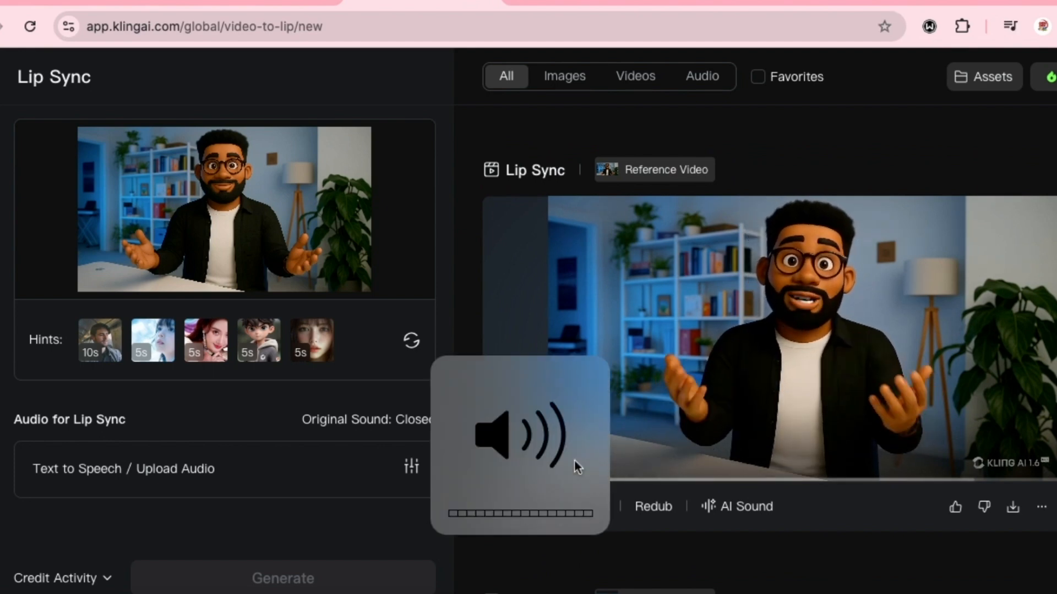
{"action": "left_click", "coordinate": [484, 478]}
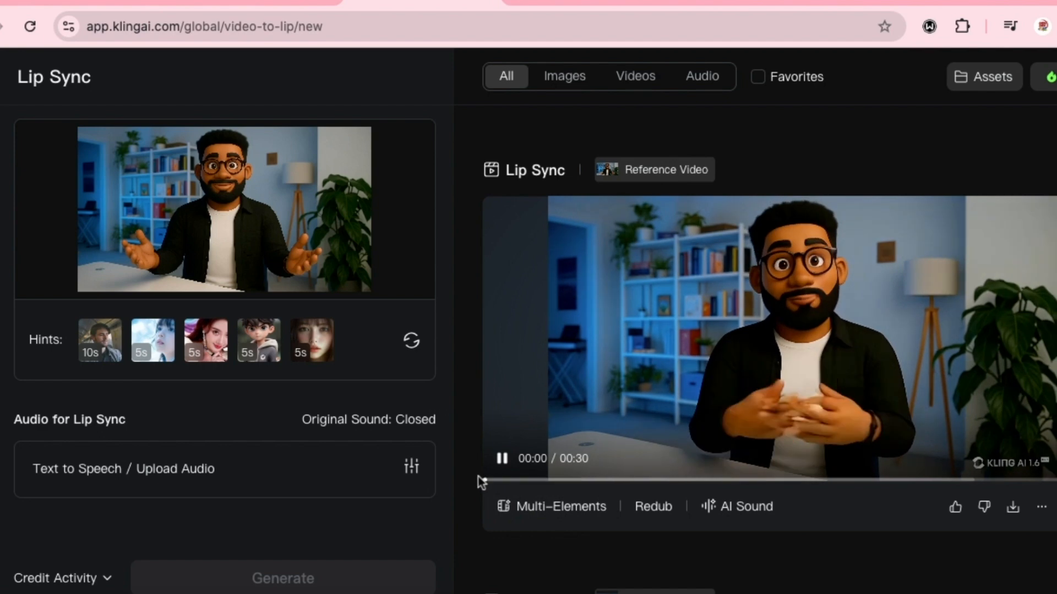
{"action": "left_click", "coordinate": [502, 459]}
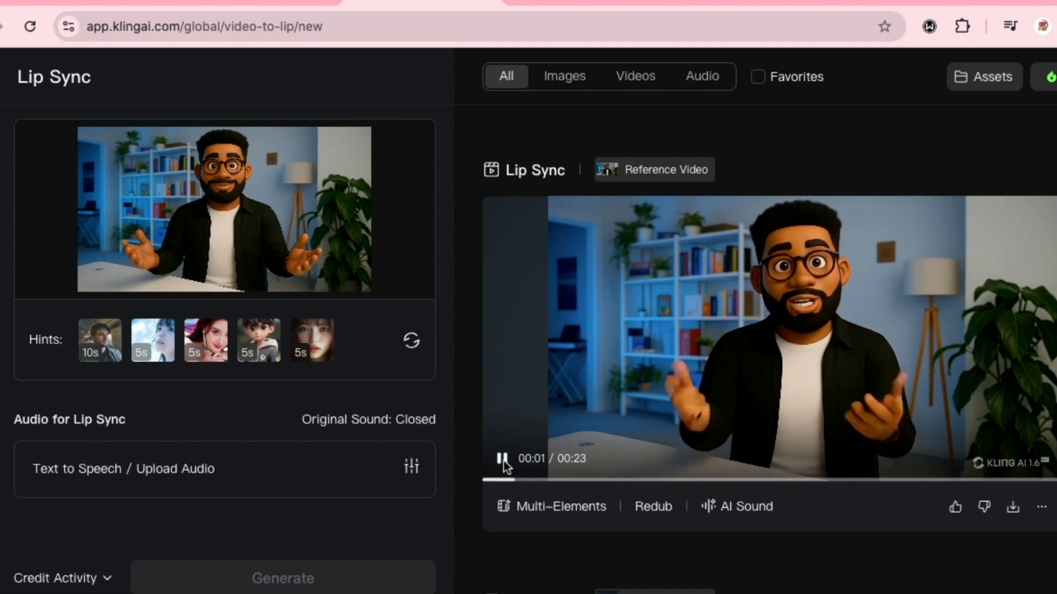